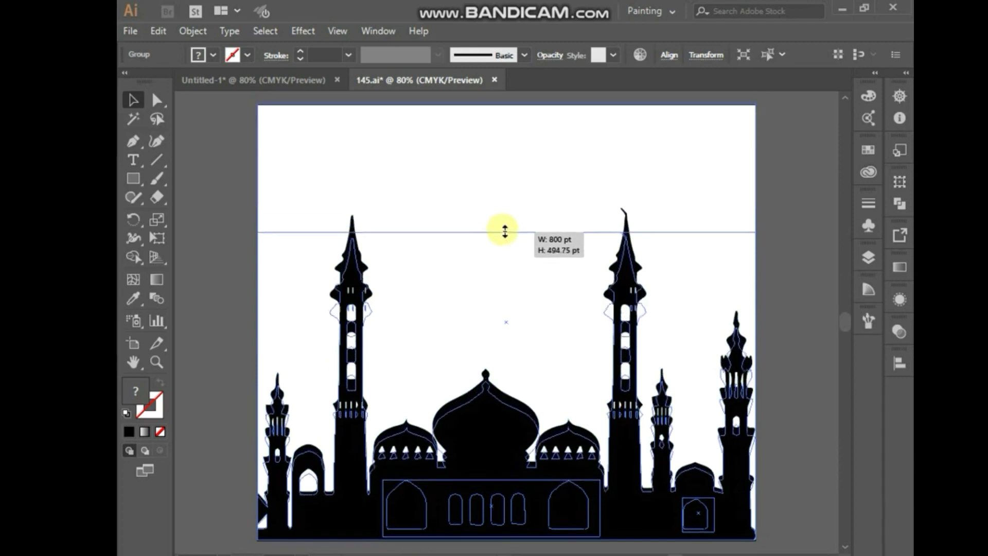
- Fill the background rectangle behind the mosque with a linear white-to-black gradient
click(208, 219)
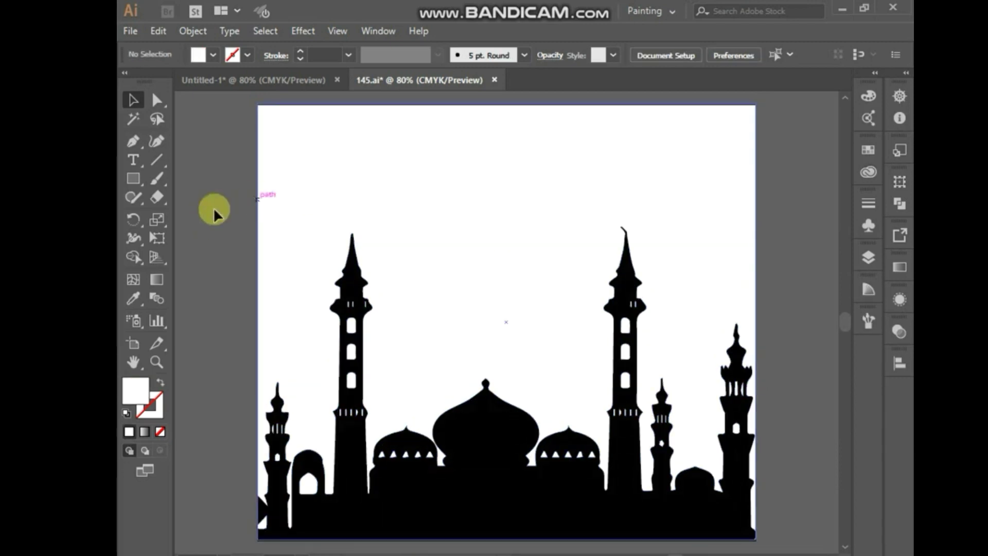
click(733, 198)
click(901, 268)
click(750, 371)
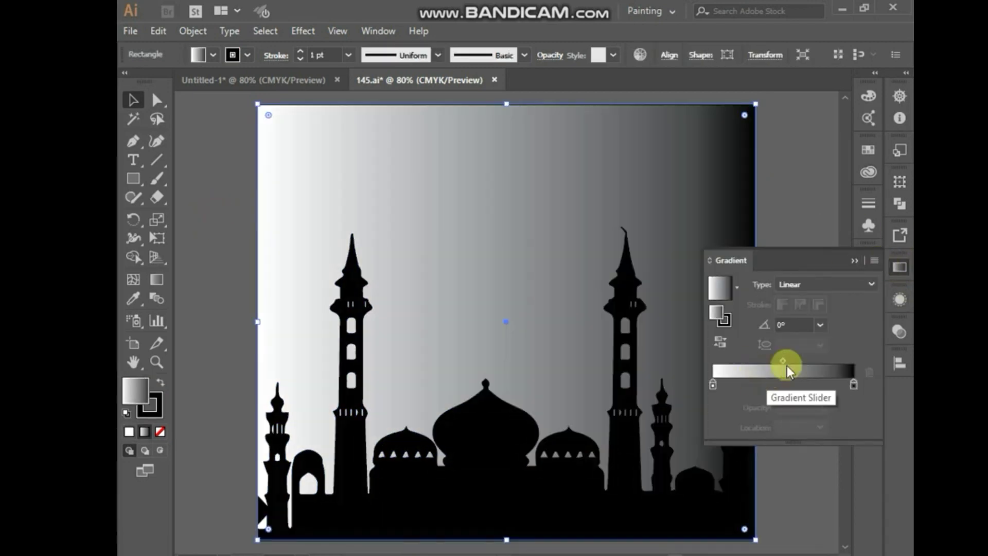
- Recolor the background gradient from medium blue to dark blue and shift the dark blue stop to about the middle
double_click(713, 385)
click(652, 467)
click(740, 444)
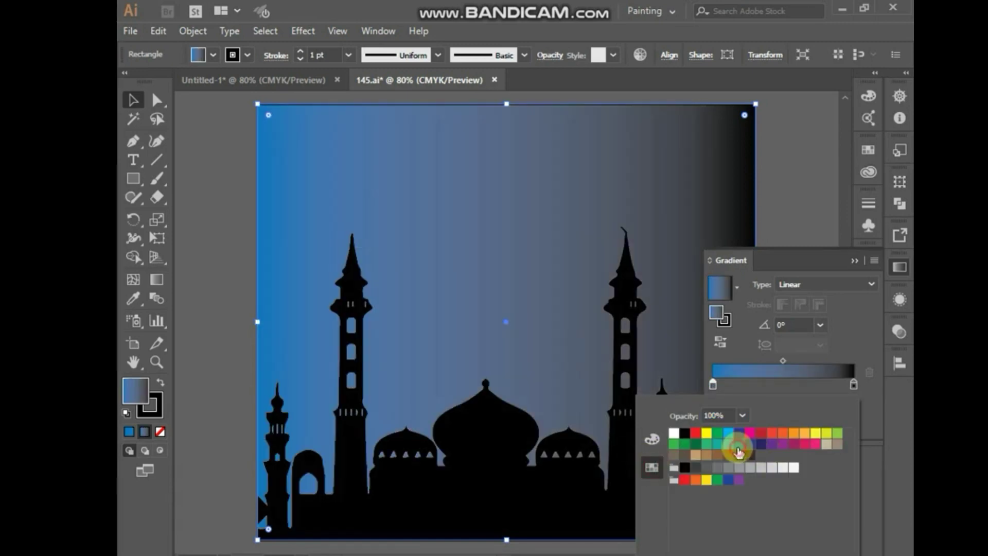
double_click(854, 385)
click(750, 444)
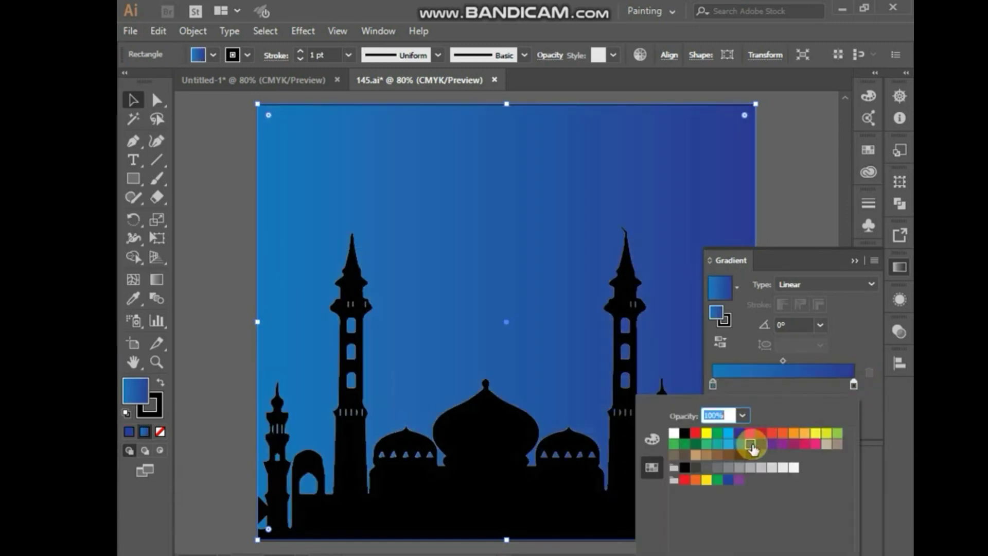
drag(856, 383, 781, 387)
click(852, 260)
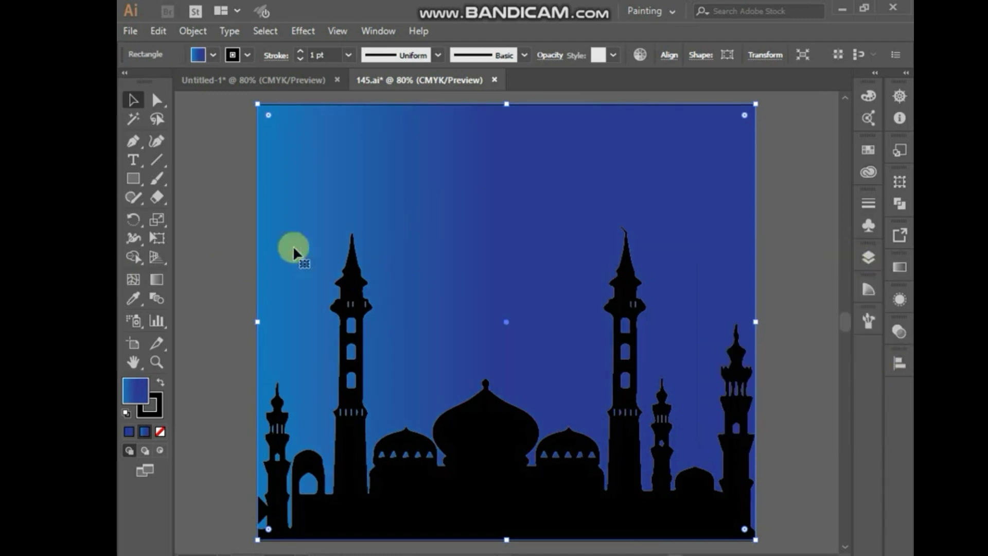
- Redirect the background gradient vertically so the lighter blue glows low behind the mosque and the dark blue fills the upper sky
click(156, 279)
drag(498, 500, 504, 328)
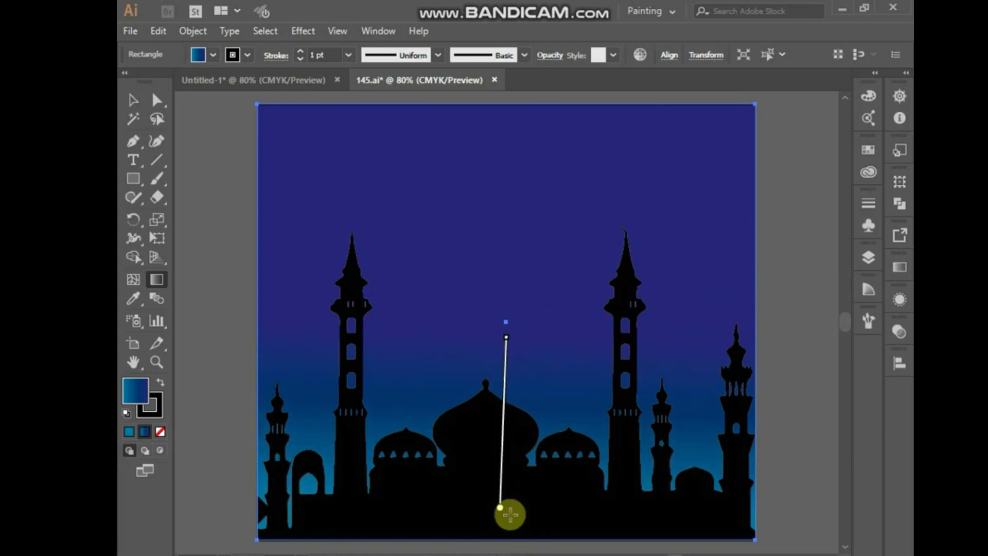
mouse_move(500, 509)
mouse_down()
mouse_move(517, 308)
mouse_move(508, 247)
mouse_move(498, 304)
mouse_up()
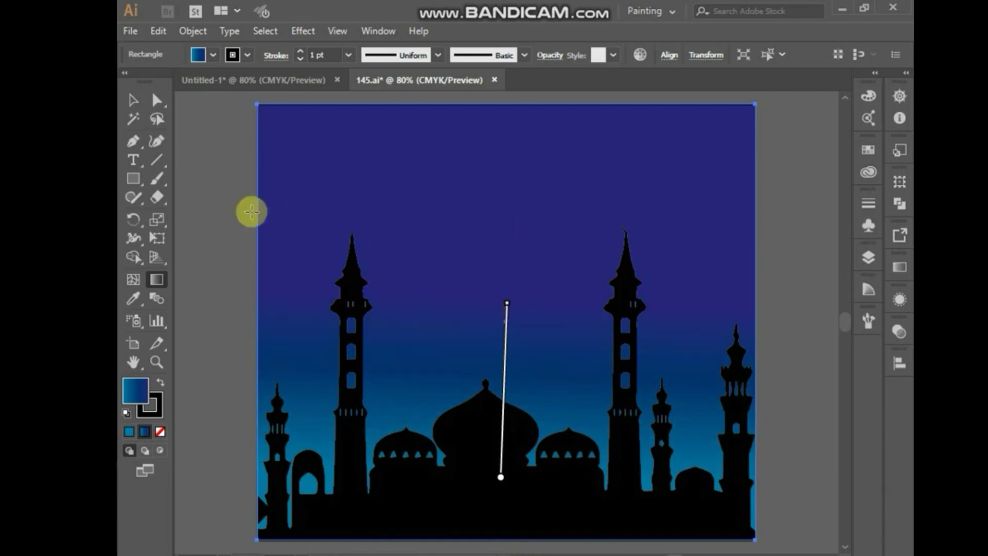
drag(492, 200, 518, 451)
mouse_move(512, 511)
mouse_down()
mouse_move(499, 349)
mouse_move(508, 326)
mouse_move(503, 453)
mouse_move(495, 381)
mouse_move(503, 431)
mouse_move(507, 350)
mouse_up()
click(132, 100)
click(225, 229)
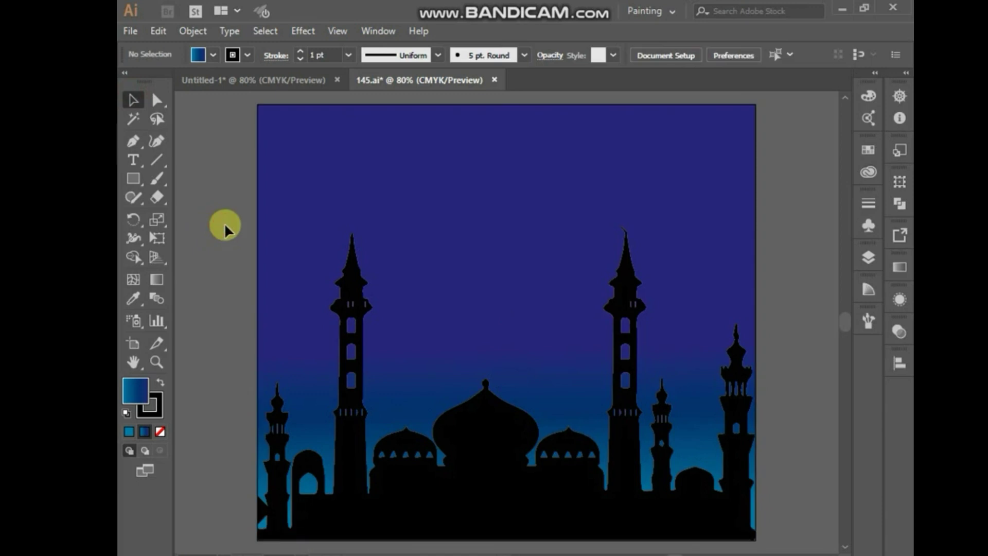
- Set the end stop of the background gradient to C 100, M 85, Y 2, K 21
click(510, 199)
click(900, 267)
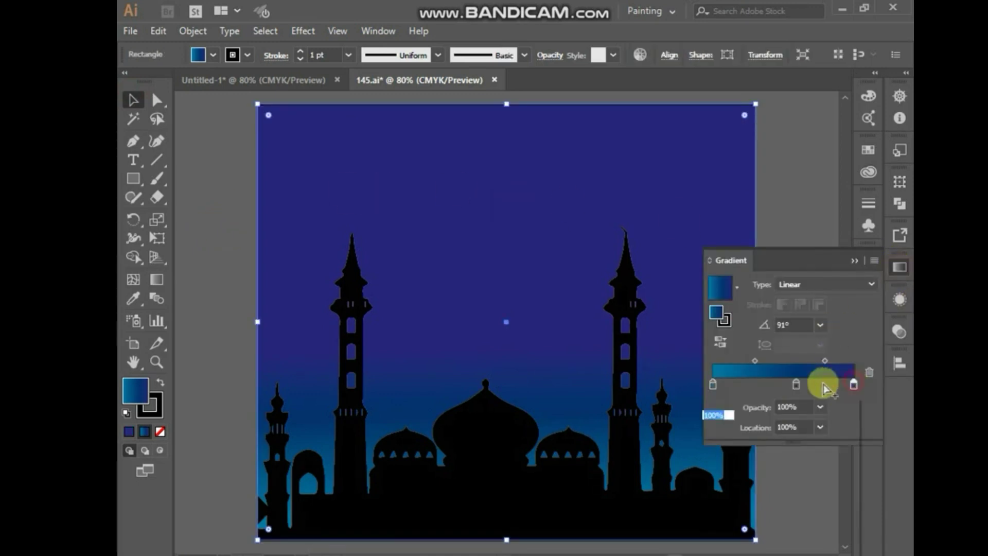
double_click(854, 385)
drag(793, 466, 791, 466)
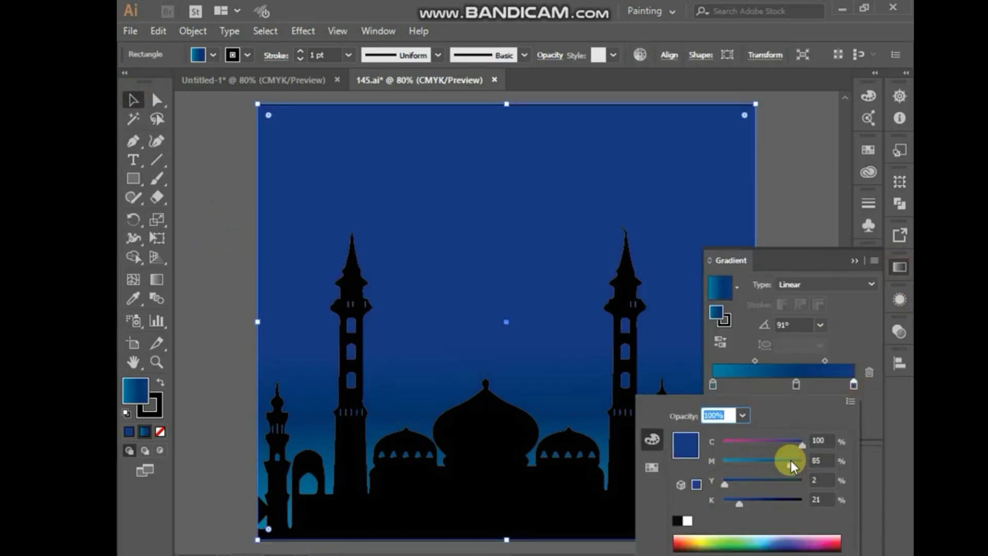
- Remove the extra gradient stop and rearrange the others for a darker upper sky, with the middle stop at about 62%
click(821, 377)
click(849, 385)
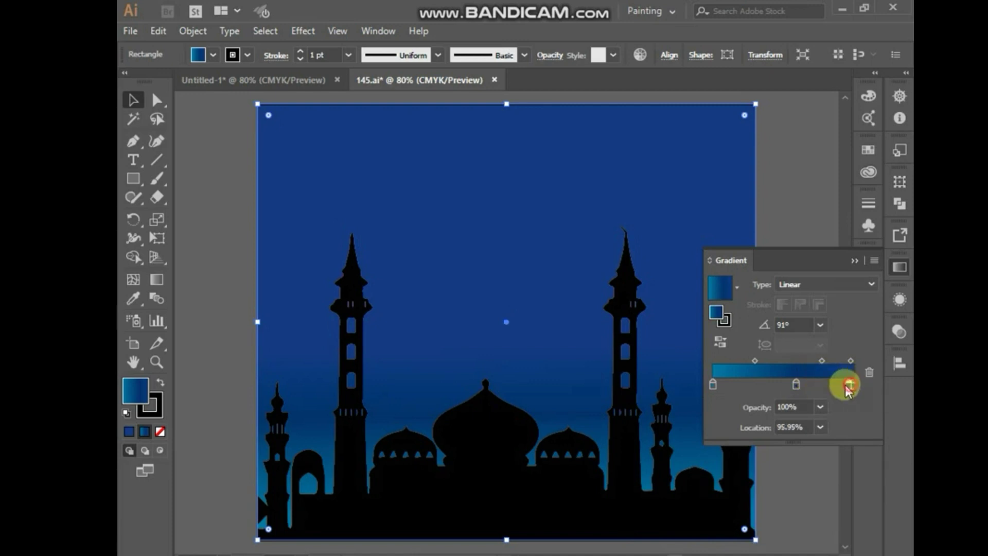
click(869, 373)
click(852, 385)
drag(796, 387, 852, 388)
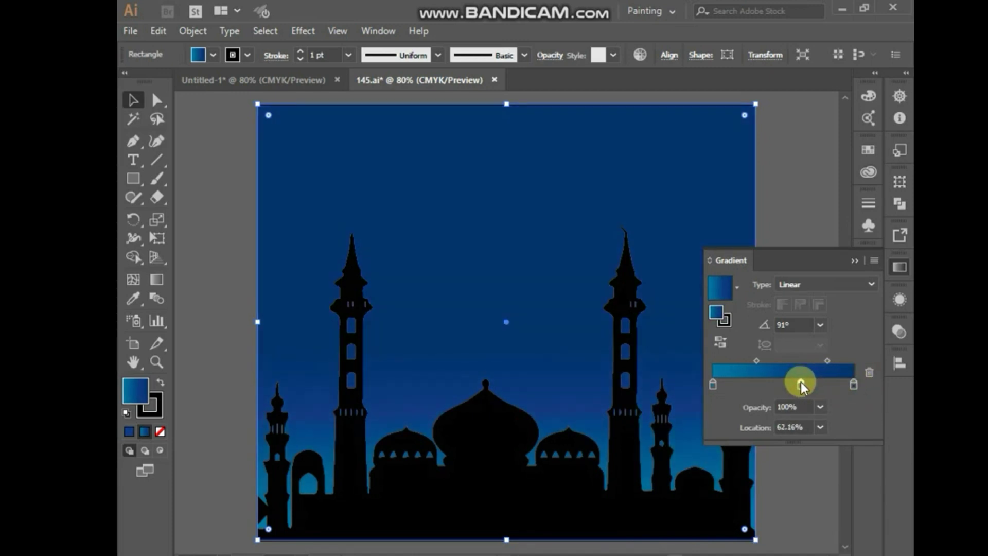
click(853, 263)
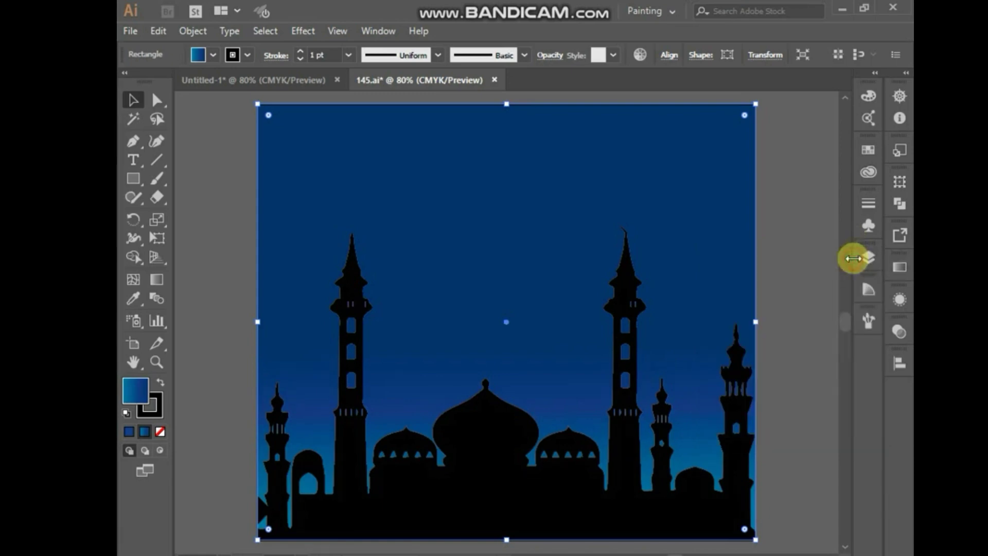
click(795, 242)
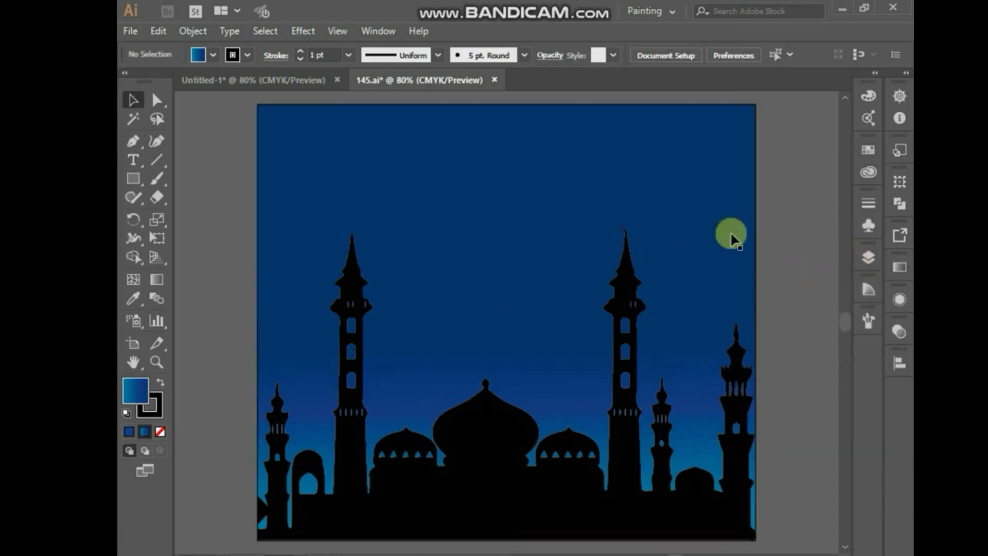
- Stretch the mosque silhouette slightly taller, keeping its base at the artboard's bottom edge
click(455, 366)
drag(508, 223, 512, 207)
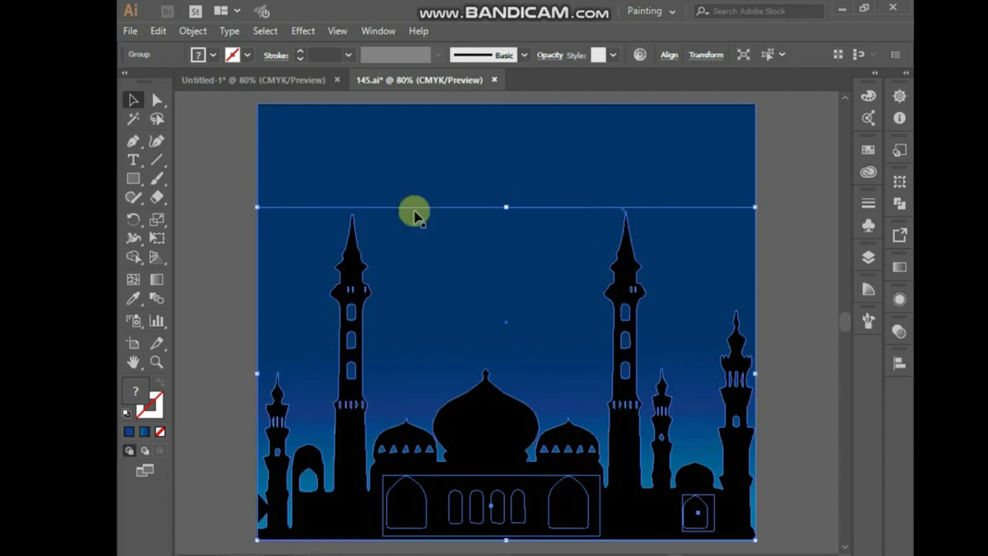
click(187, 159)
- Bring the orange hanging lantern from the Untitled-1 document into 145.ai and hang it in the artboard's upper-left corner
click(244, 82)
drag(312, 294, 276, 184)
click(198, 187)
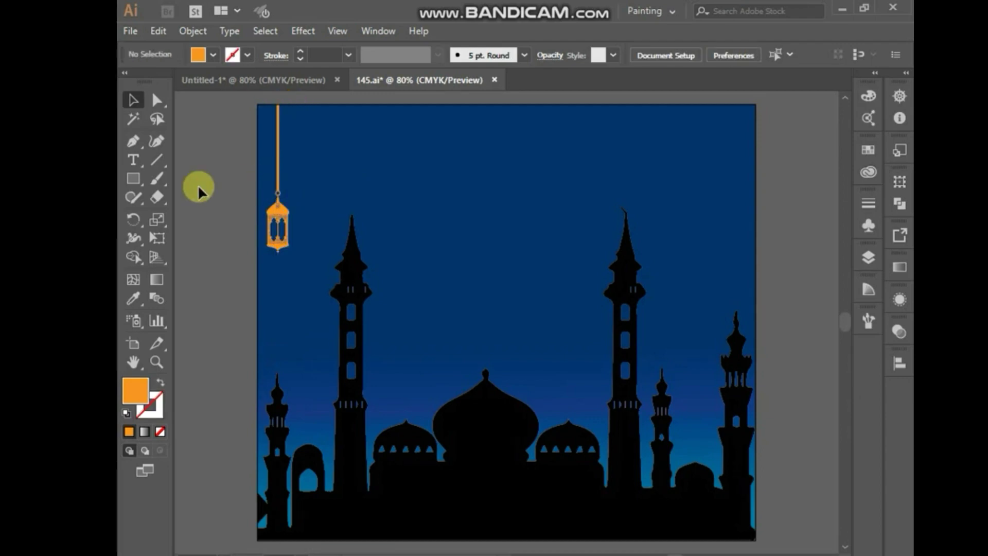
- Save the artwork to the Desktop as 145 in Adobe Illustrator (*.AI) format
key(ctrl+shift+s)
click(174, 114)
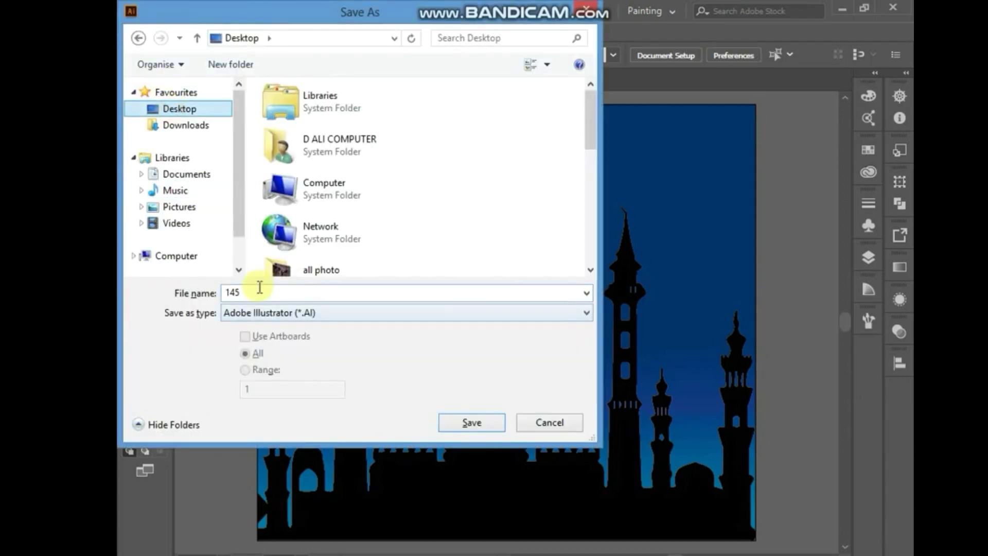
click(484, 431)
click(574, 498)
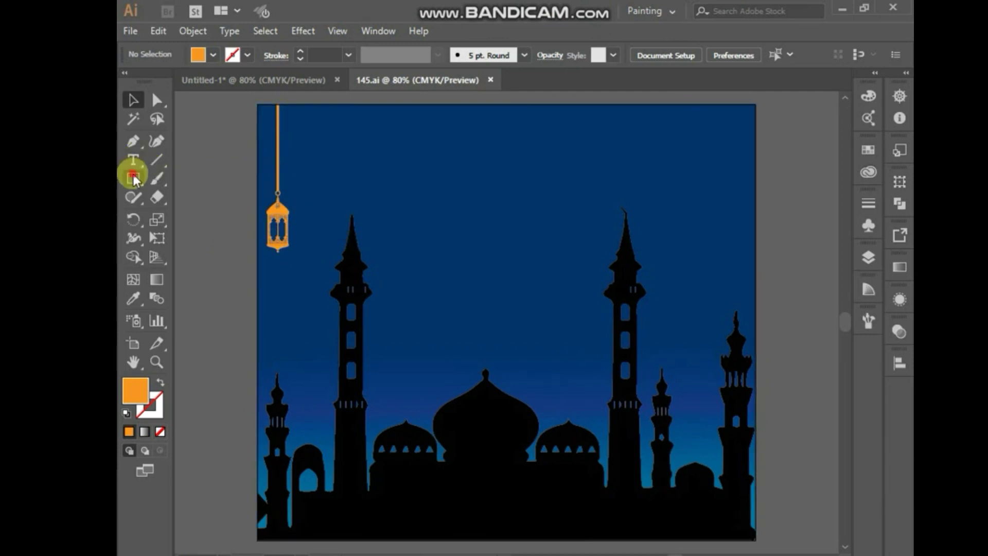
- Create a three-sided orange polygon with a 50 pt radius beside the artboard
drag(133, 178, 194, 234)
click(210, 252)
double_click(481, 285)
text(3)
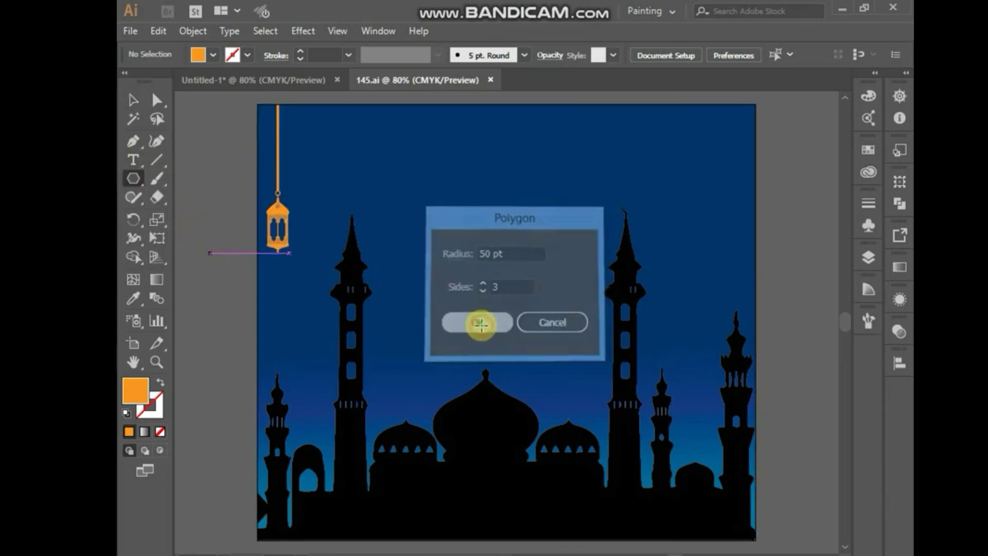
click(479, 322)
click(132, 101)
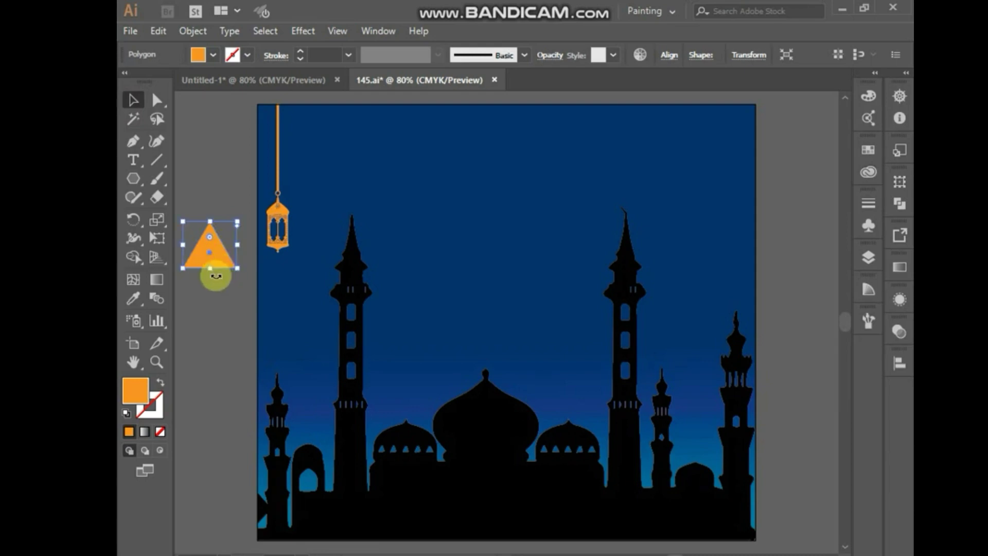
- Overlap an upside-down copy of the triangle on the original to form a six-pointed star
mouse_move(214, 301)
mouse_down()
mouse_move(243, 216)
mouse_move(180, 316)
mouse_move(210, 330)
mouse_move(202, 315)
mouse_up()
click(827, 552)
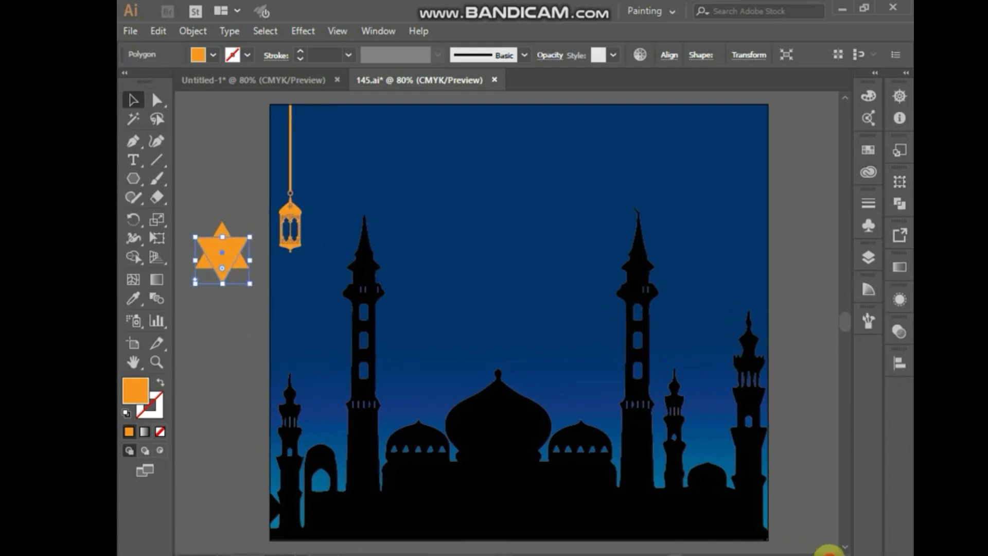
click(828, 552)
- Move the whole star onto the artboard and shrink it next to the hanging lantern
drag(201, 206, 172, 295)
drag(284, 250, 439, 204)
click(835, 551)
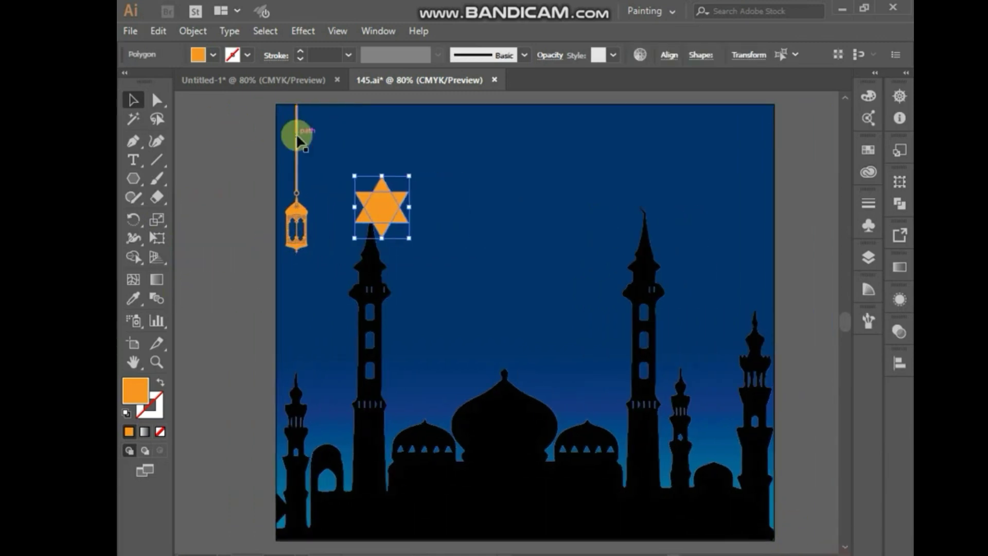
drag(411, 178, 340, 205)
click(236, 172)
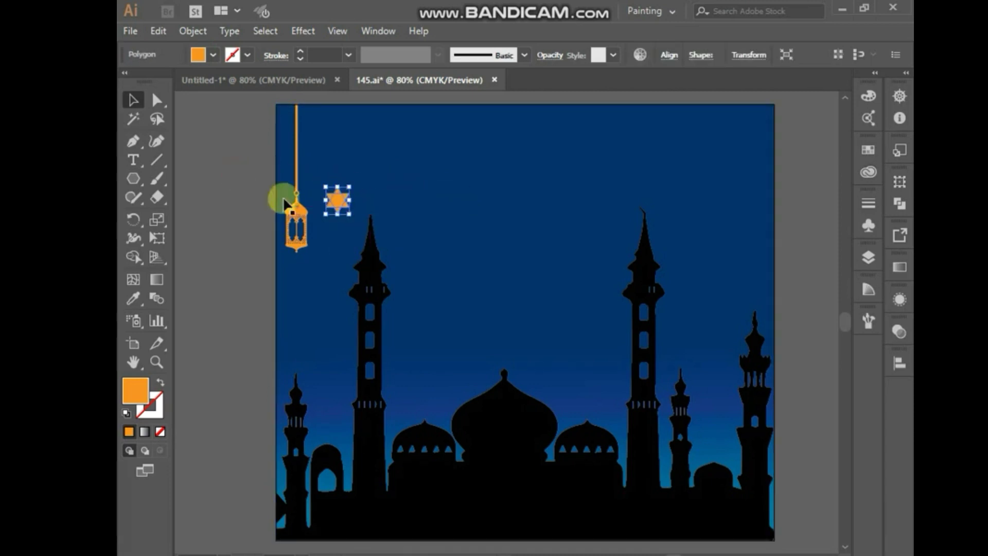
click(283, 174)
- Draw a straight vertical path from the star's top up to the artboard's top edge with the Pen tool
click(133, 141)
click(337, 190)
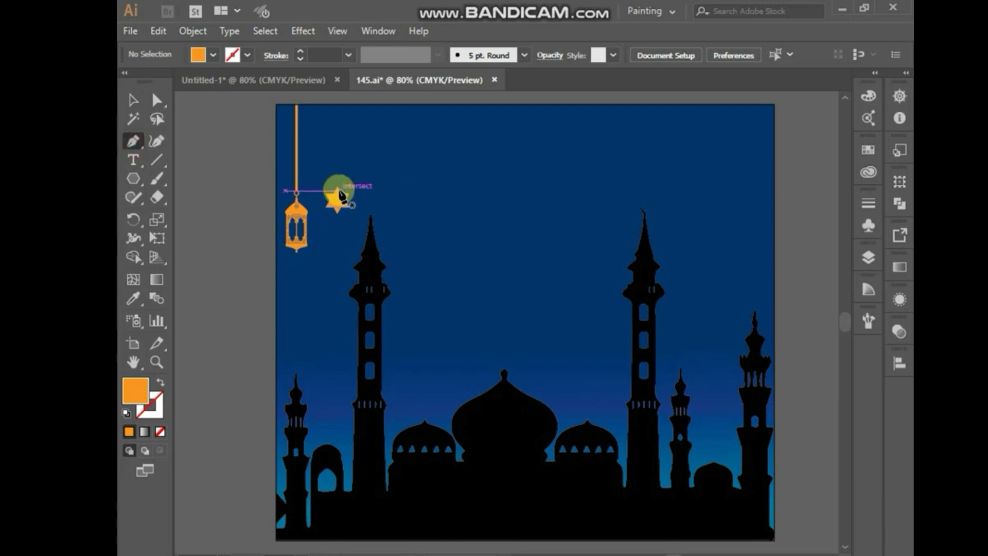
click(335, 105)
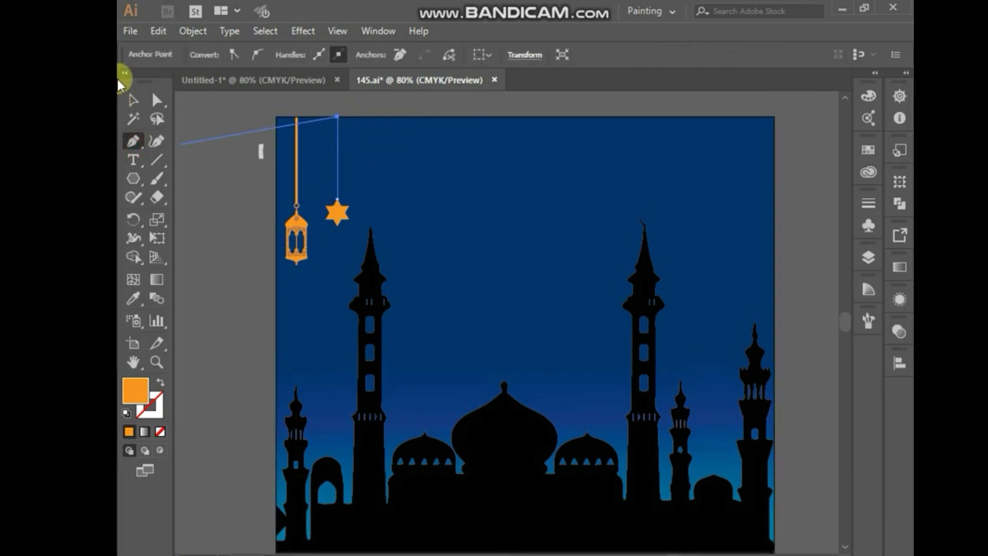
click(133, 100)
click(210, 168)
- Give the star's hanging line an orange 3 pt stroke
click(338, 139)
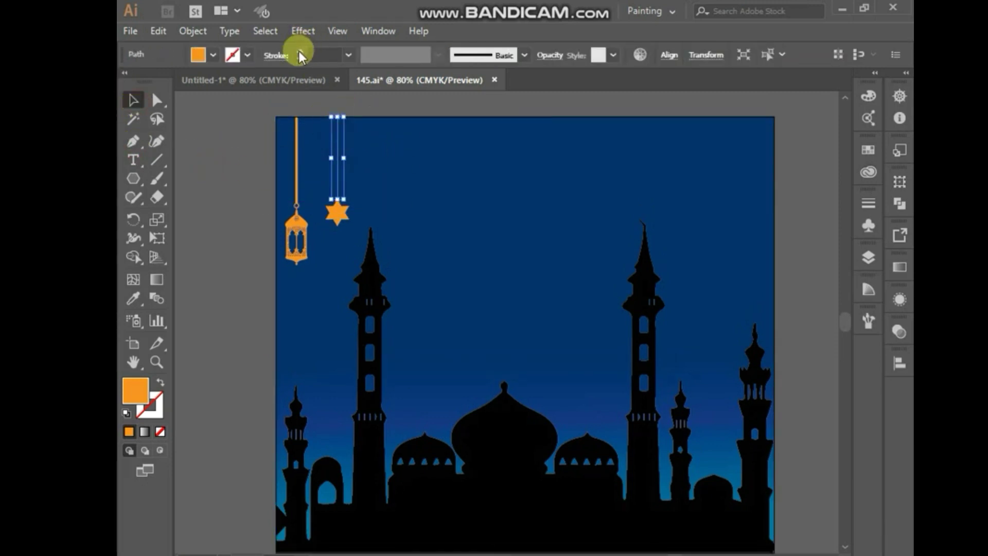
click(232, 55)
click(177, 82)
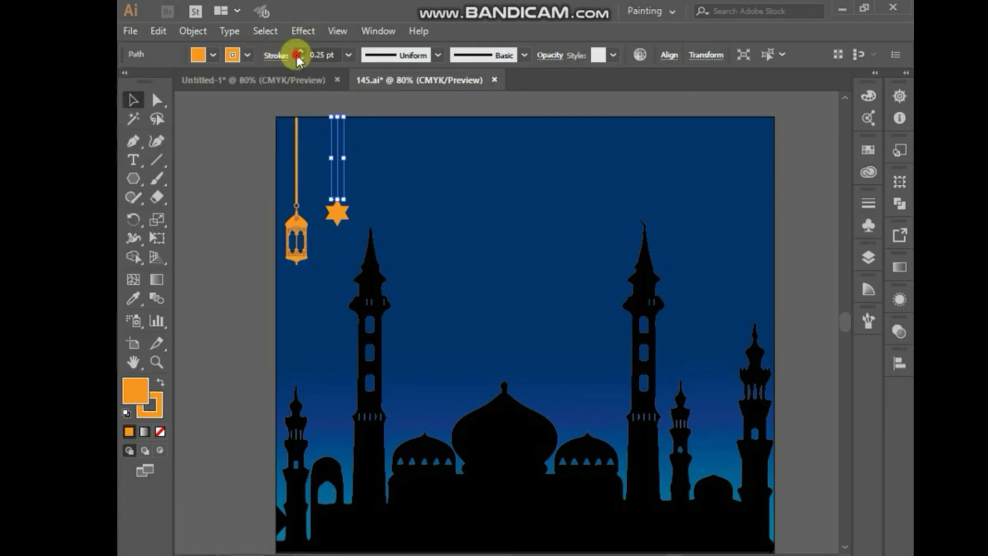
click(300, 52)
click(300, 52)
click(227, 172)
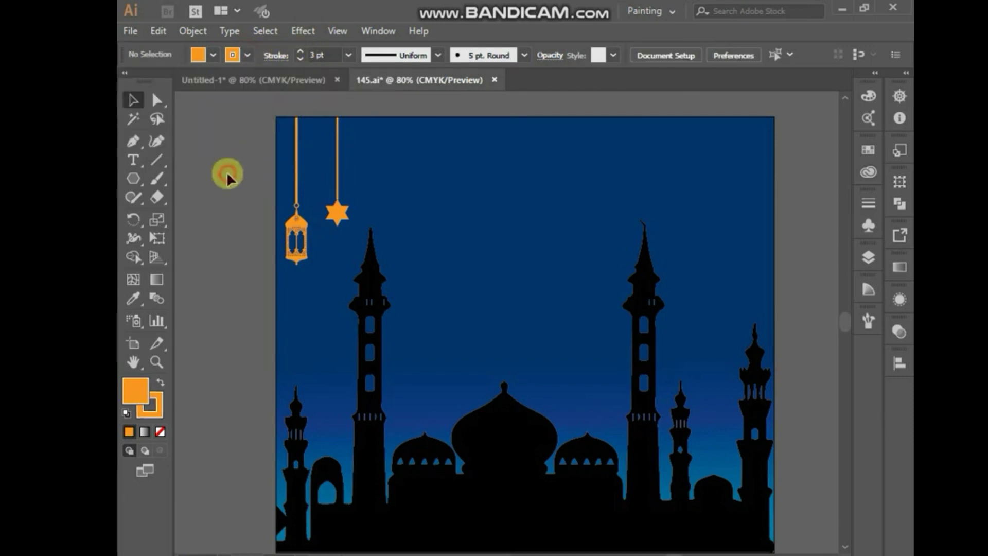
- Shift the star and its string closer to the lantern and make the star slightly smaller
click(338, 193)
mouse_move(351, 227)
mouse_down()
mouse_move(335, 219)
mouse_move(342, 223)
mouse_up()
click(223, 215)
- Duplicate the star together with its string just to the right of the original
click(332, 216)
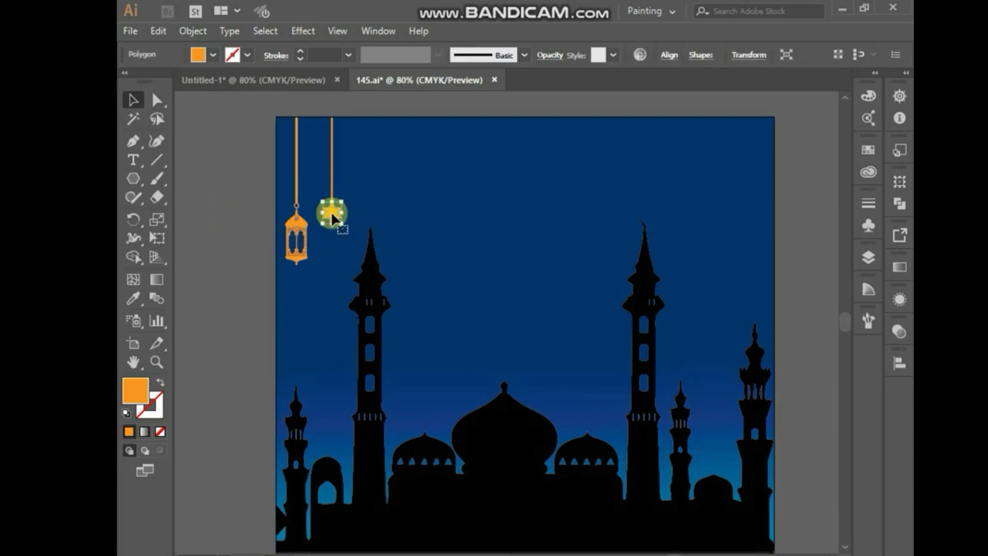
shift+click(332, 180)
drag(332, 180, 362, 180)
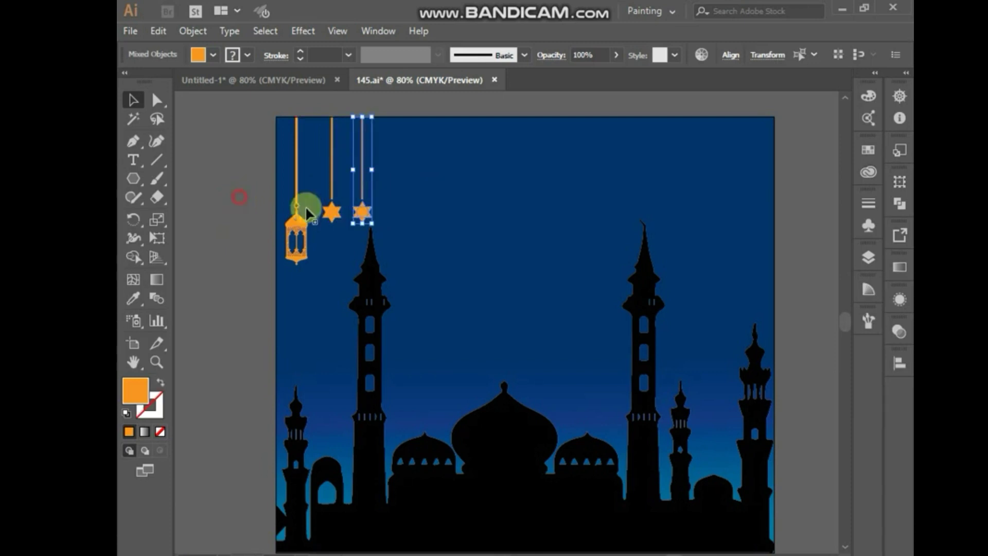
click(302, 210)
- Shorten the copied string and shrink the copied star so it hangs higher than the first one
click(361, 212)
drag(363, 216, 357, 194)
click(378, 99)
click(363, 215)
click(254, 187)
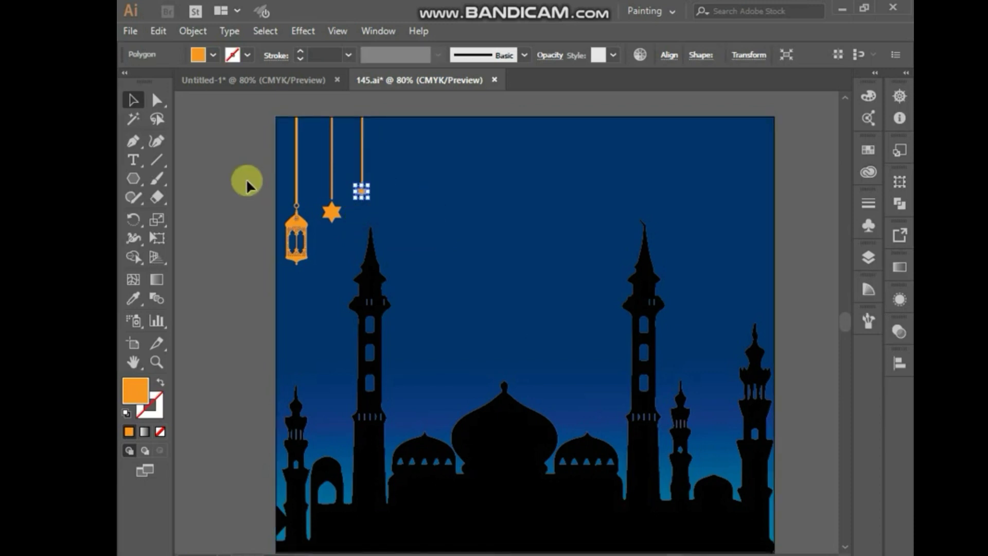
- Nudge both stars and the small star's string into place, and group the larger star with its string
click(323, 200)
click(362, 190)
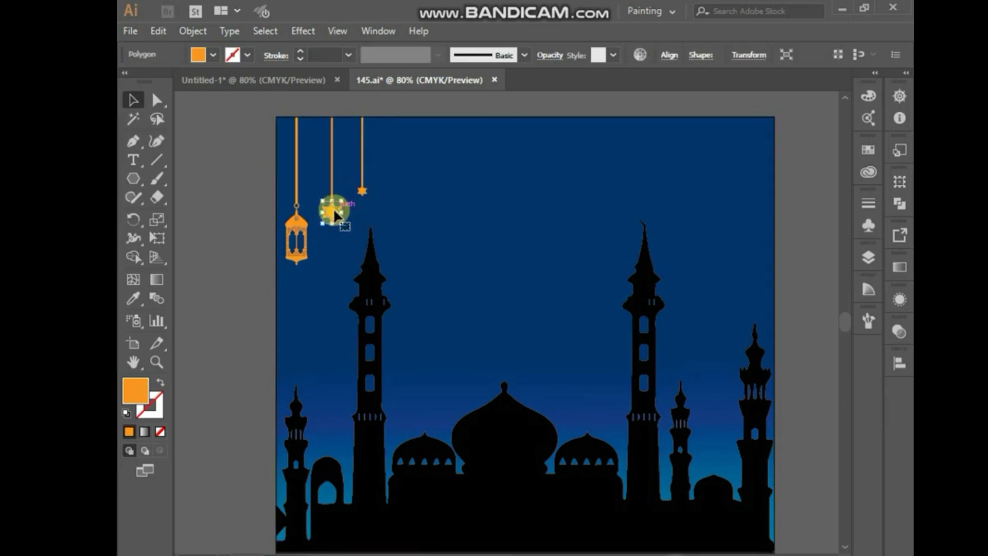
click(232, 203)
click(372, 187)
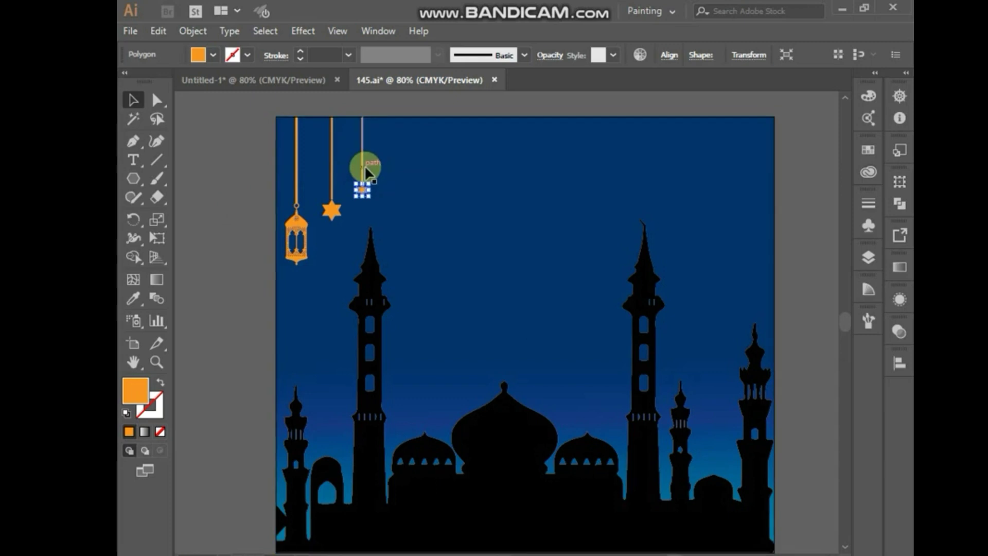
drag(367, 173, 361, 166)
click(289, 192)
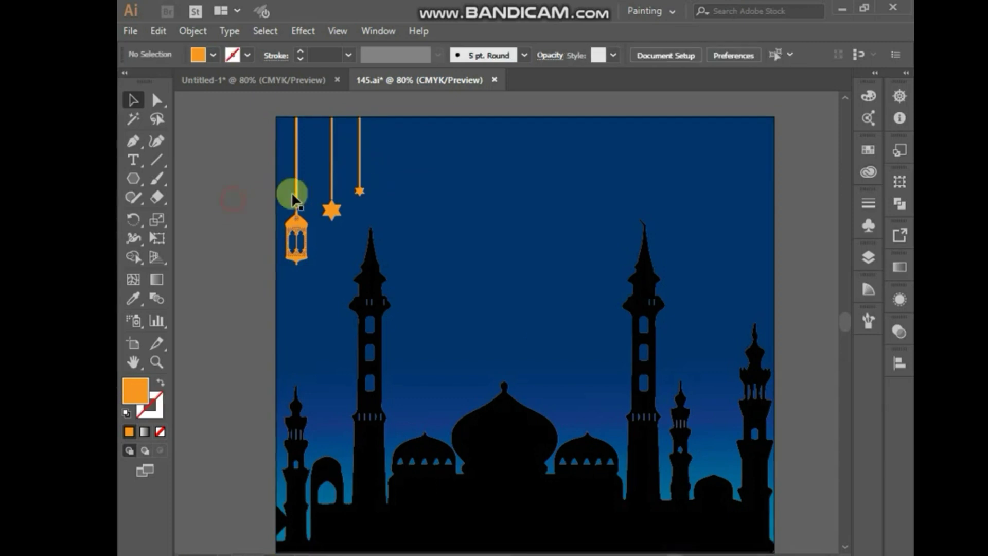
drag(323, 213, 325, 216)
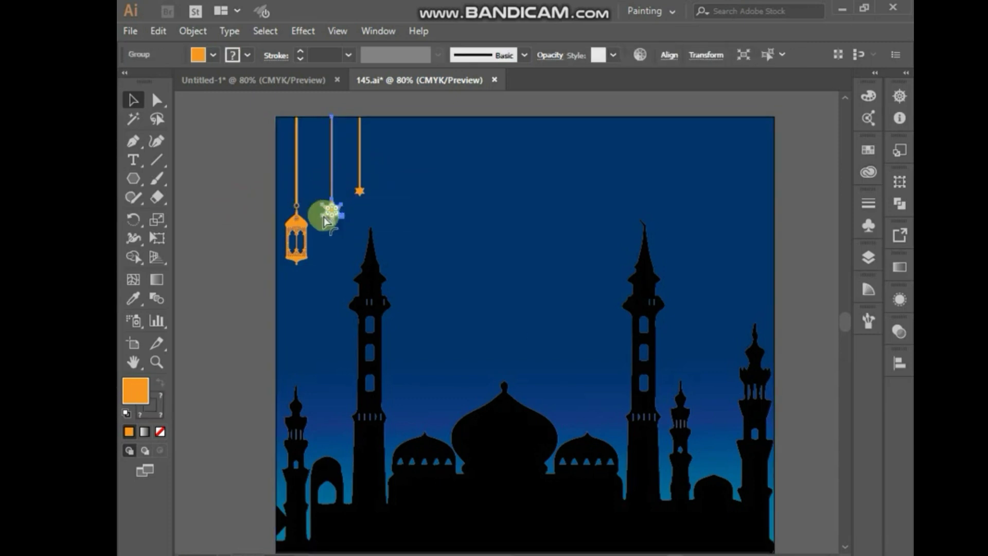
- Group the smaller star with its string
click(251, 151)
click(358, 190)
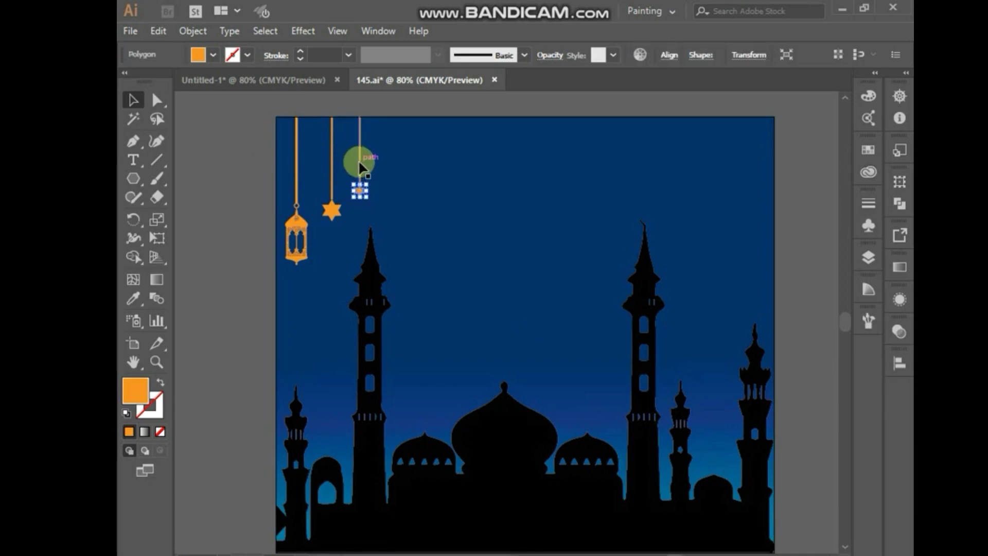
click(252, 158)
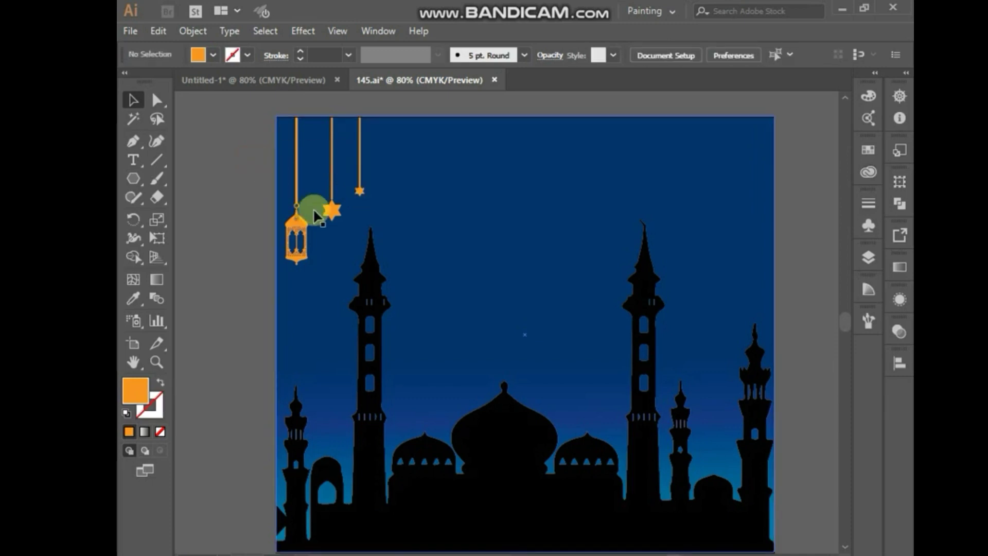
- Move the larger star to the left of the lantern, shift the lantern right, and add another hanging star beyond the small one
drag(316, 216, 280, 214)
drag(298, 247, 326, 238)
drag(282, 211, 378, 209)
click(230, 214)
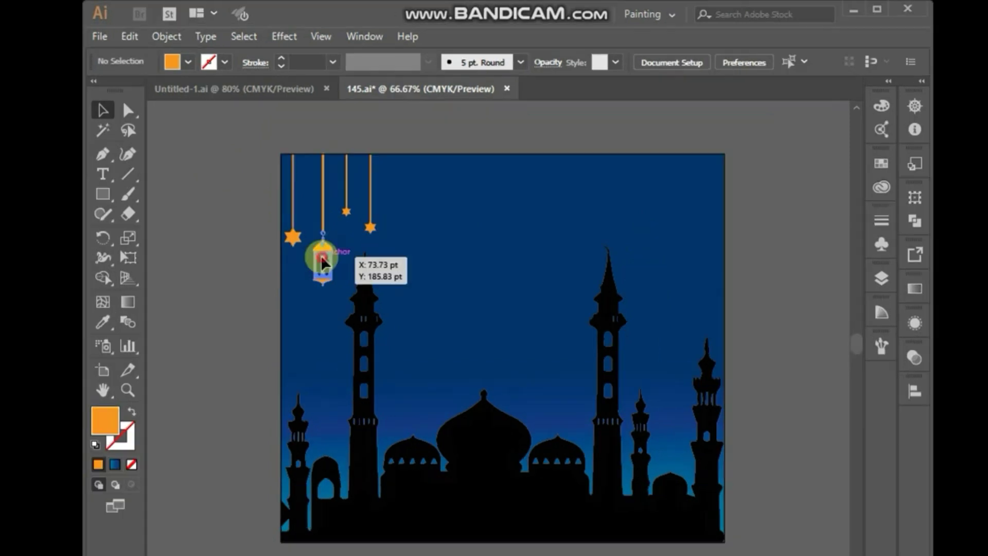
- Duplicate the lantern and its three hanging stars across to the right side of the sky at the same height
click(322, 262)
click(291, 235)
click(224, 239)
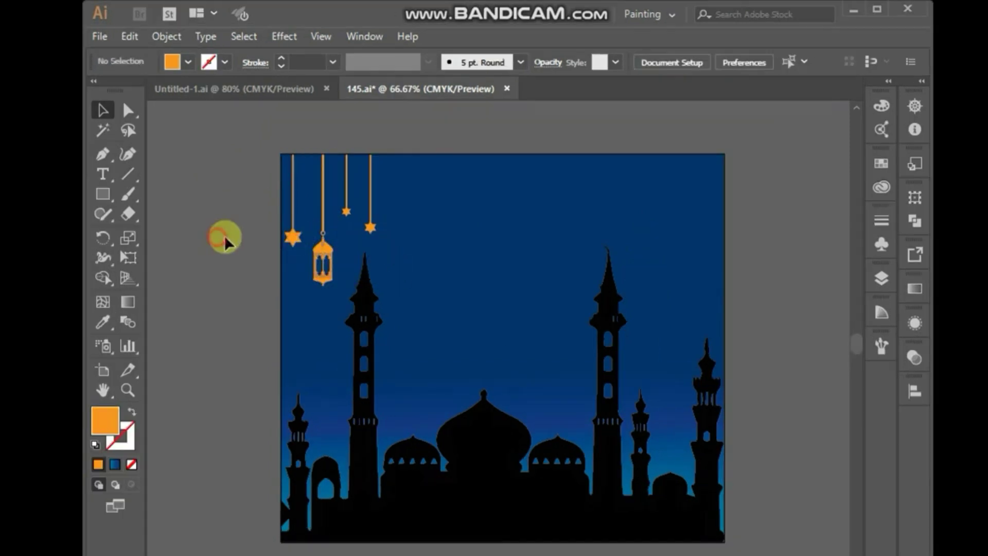
click(296, 237)
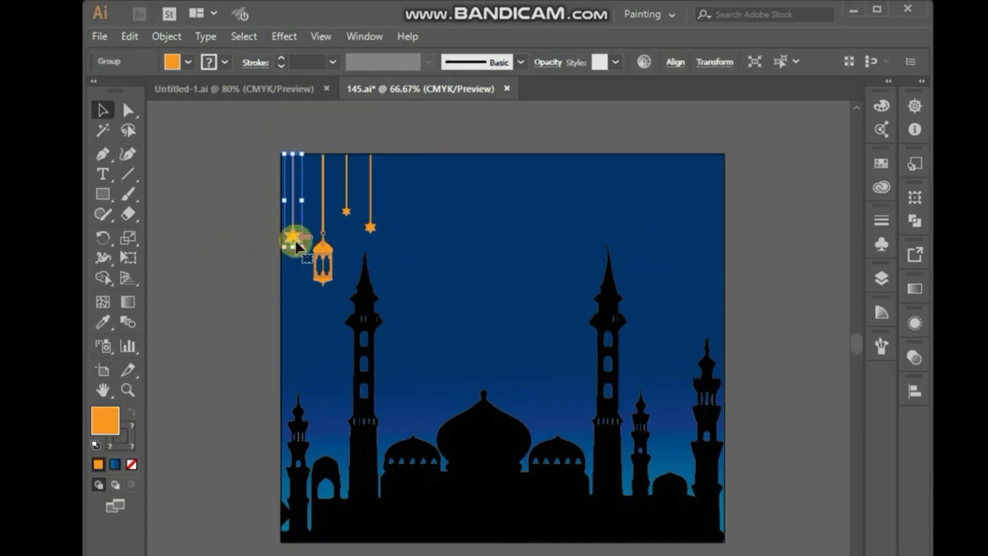
shift+click(321, 257)
shift+click(346, 212)
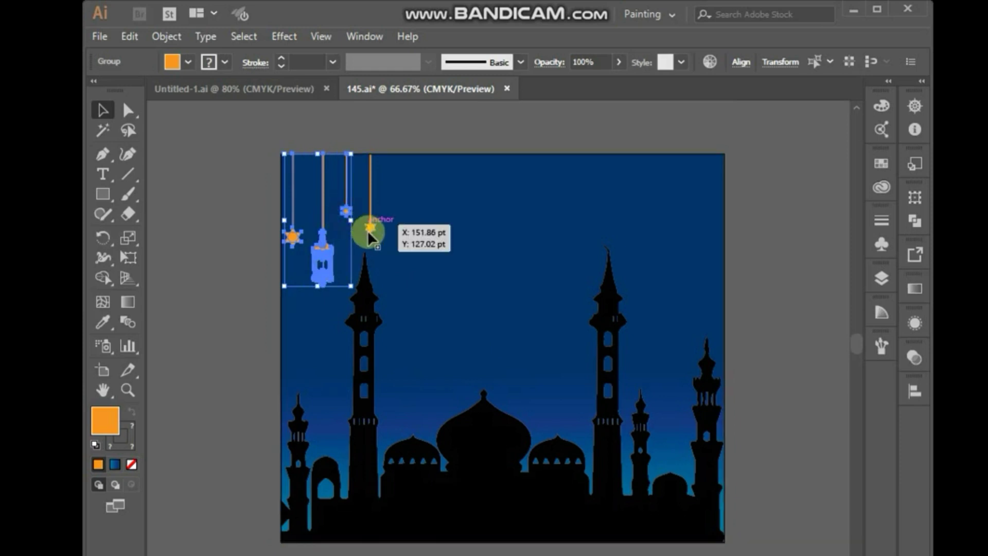
shift+click(369, 233)
drag(323, 257, 654, 263)
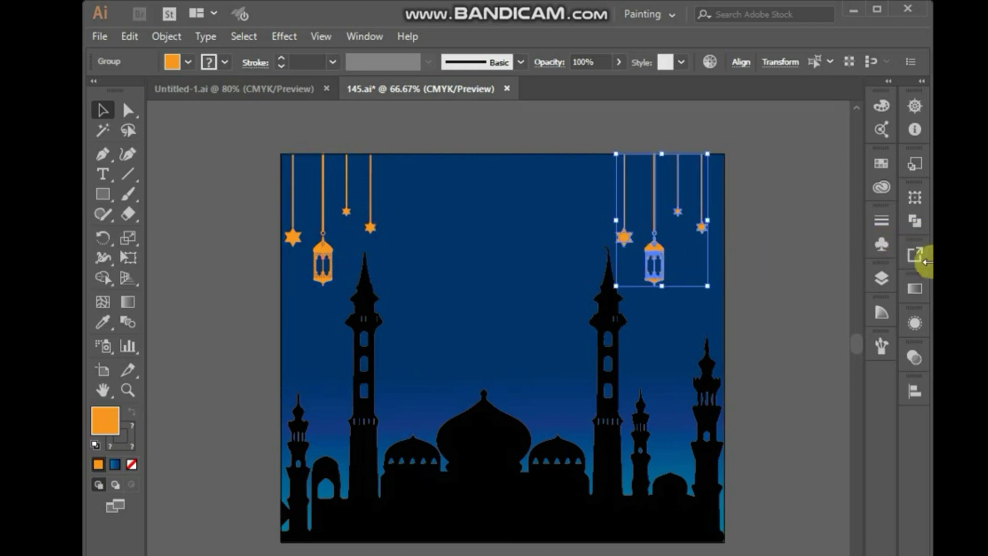
- Flip the duplicated lantern set horizontally and adjust the spacing of both sets from the sky's side edges
click(915, 198)
click(888, 190)
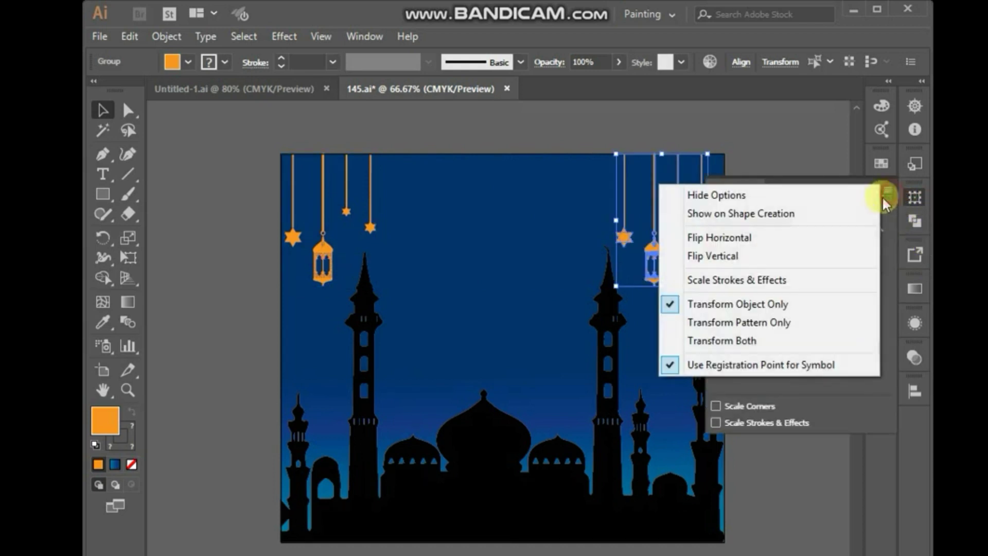
click(848, 234)
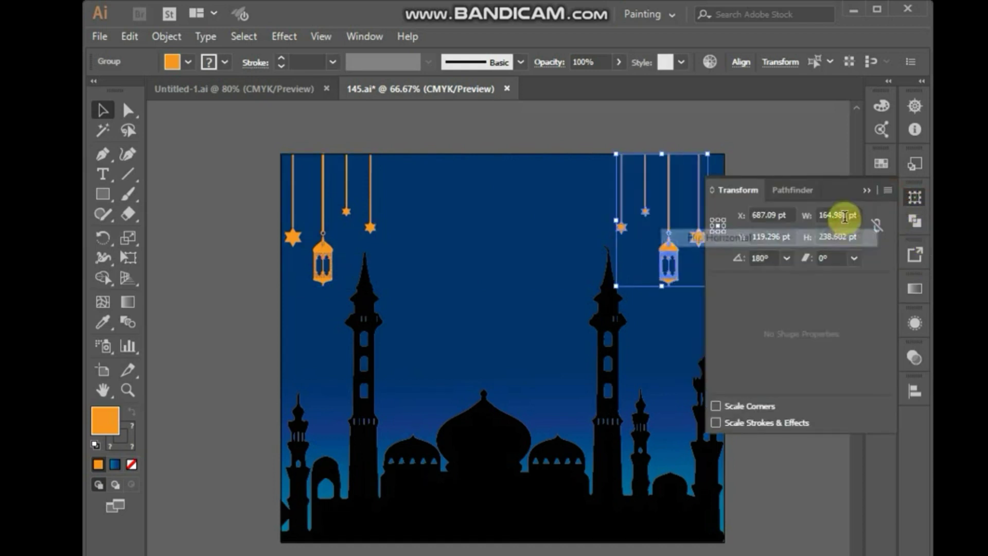
click(864, 188)
drag(705, 213, 660, 247)
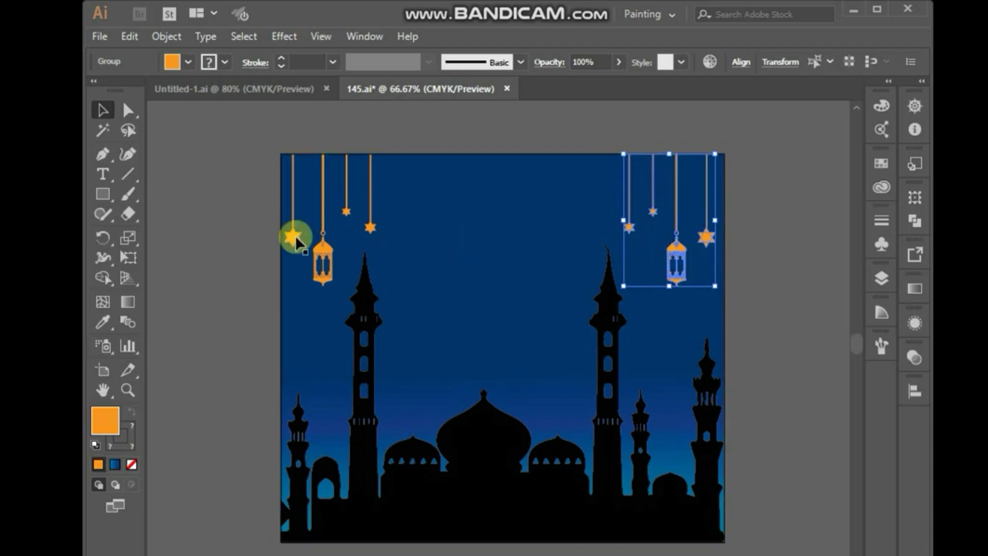
click(297, 239)
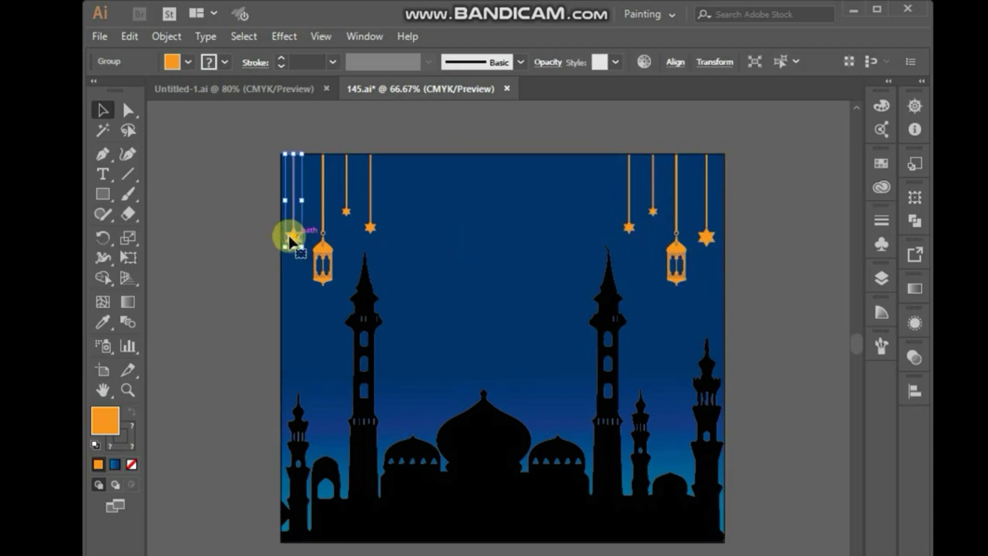
click(230, 243)
- Draw an orange circle in the sky between the two lantern sets and enlarge it slightly
click(127, 174)
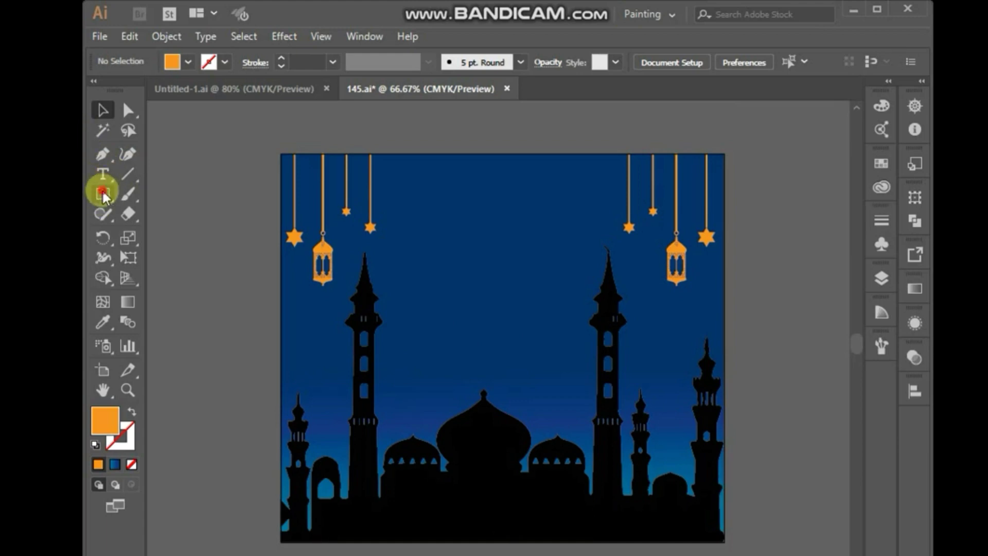
drag(102, 194, 179, 229)
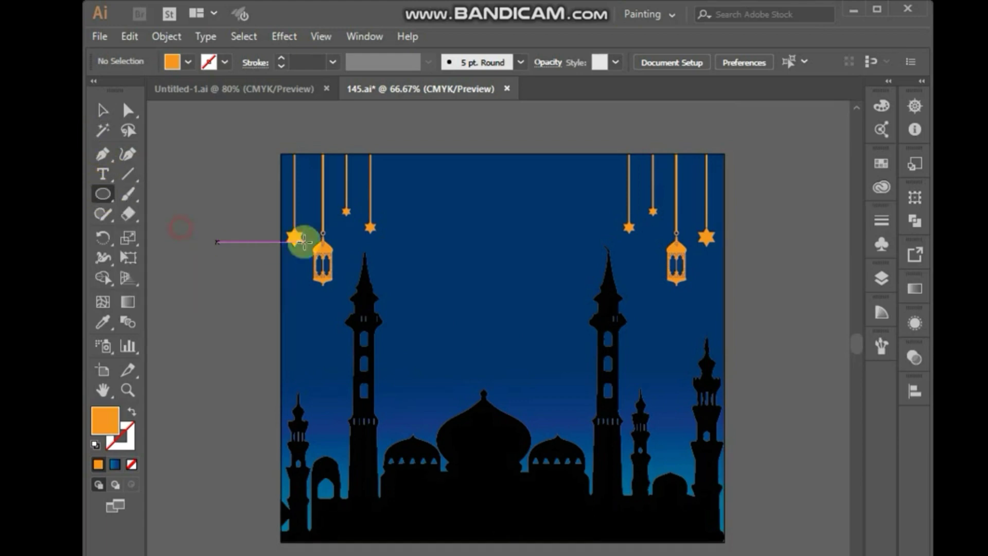
mouse_move(419, 163)
mouse_down()
mouse_move(547, 286)
mouse_move(558, 313)
mouse_move(564, 308)
mouse_up()
click(102, 112)
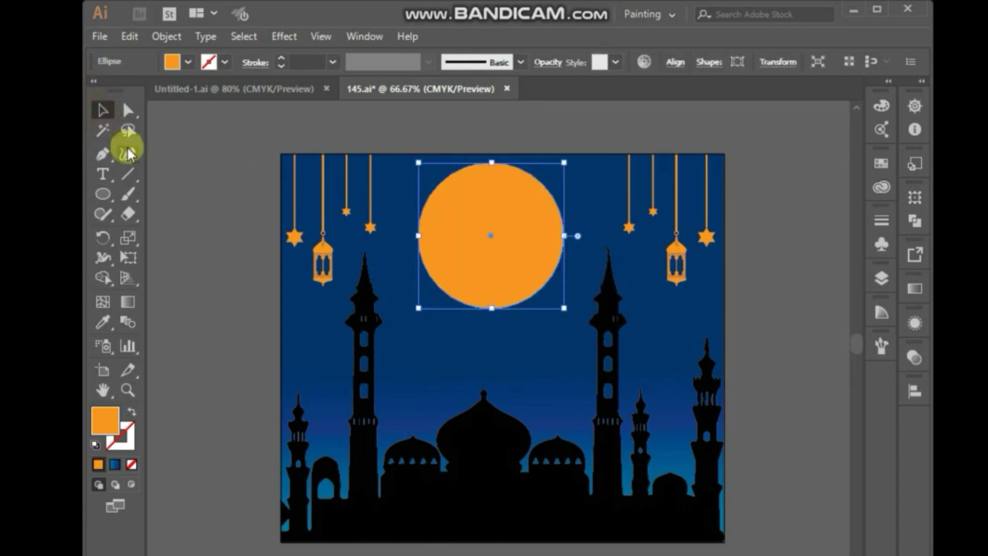
click(297, 220)
click(507, 231)
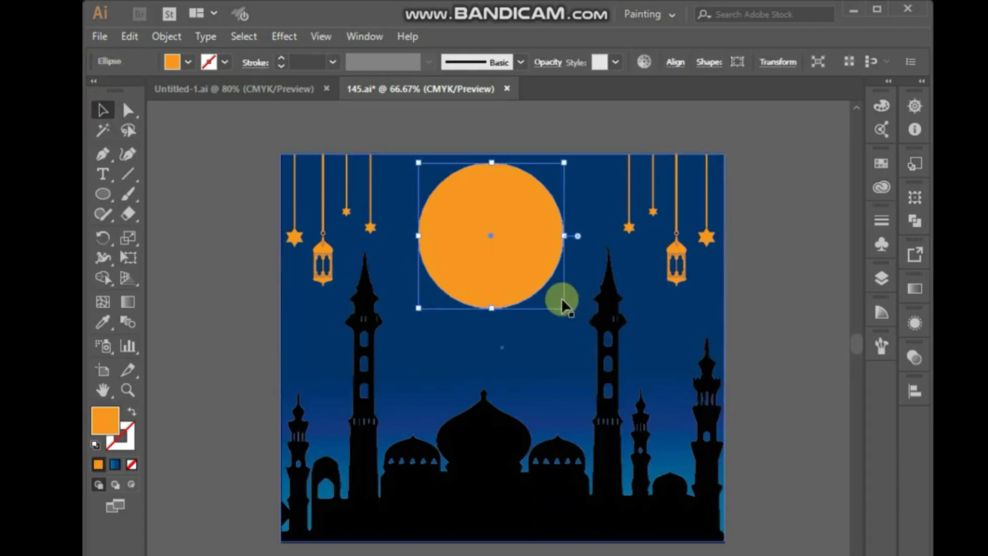
drag(565, 310, 587, 330)
click(193, 191)
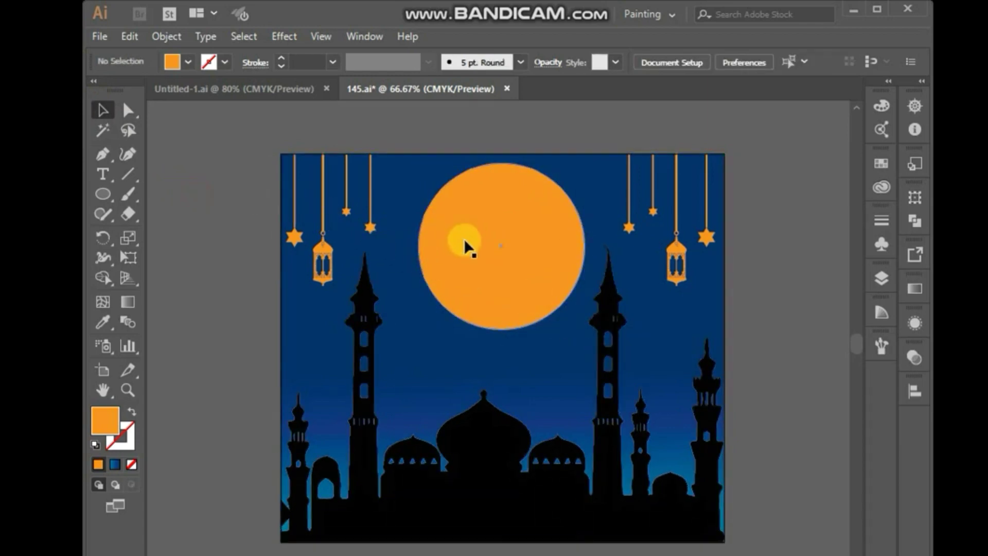
- Duplicate the circle slightly up and to the right, and subtract the copy with Minus Front to form a crescent moon
drag(465, 247, 492, 229)
shift+click(432, 273)
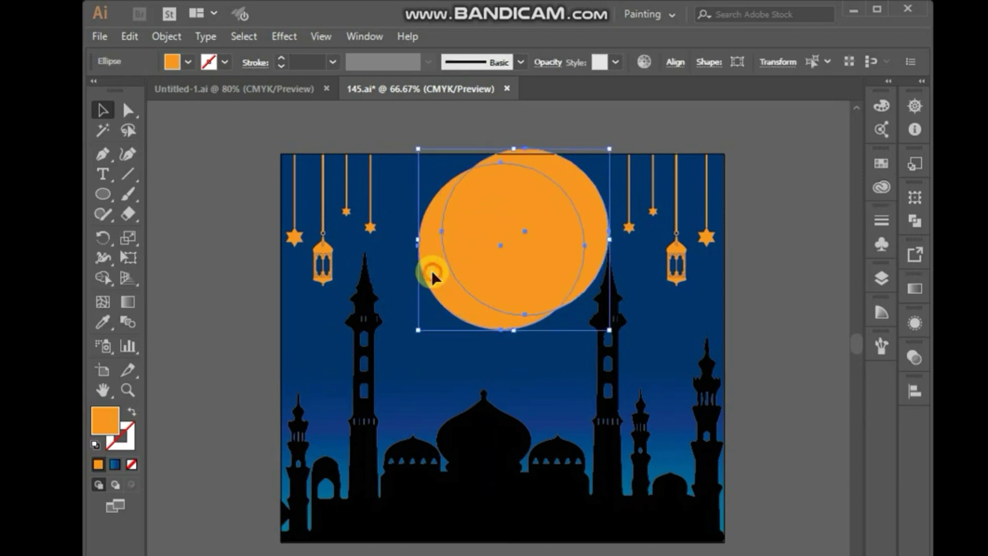
click(883, 276)
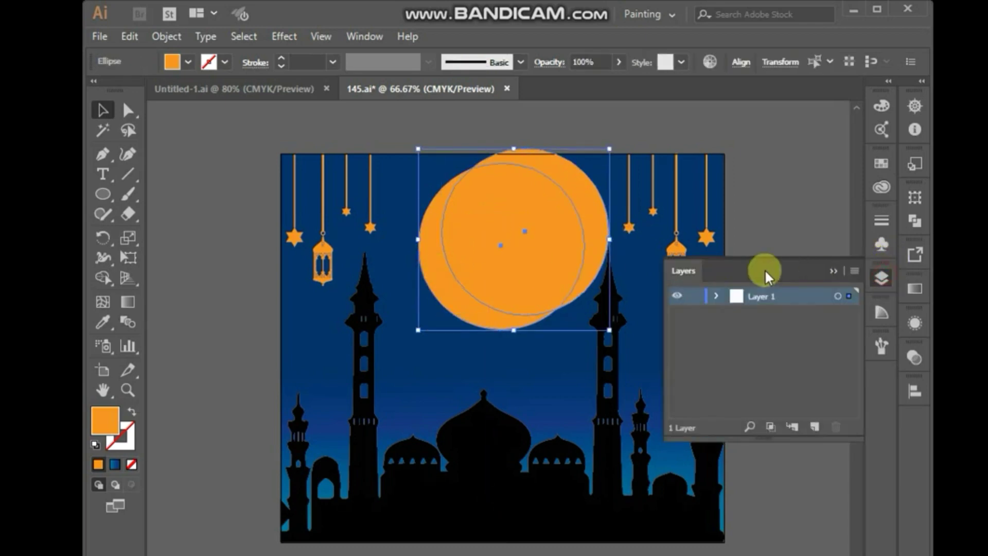
click(882, 281)
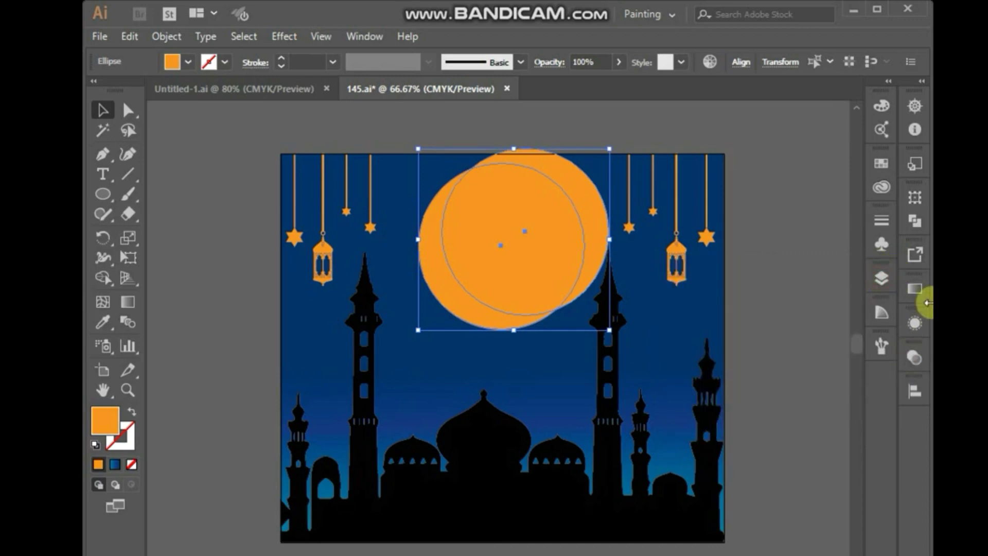
click(916, 221)
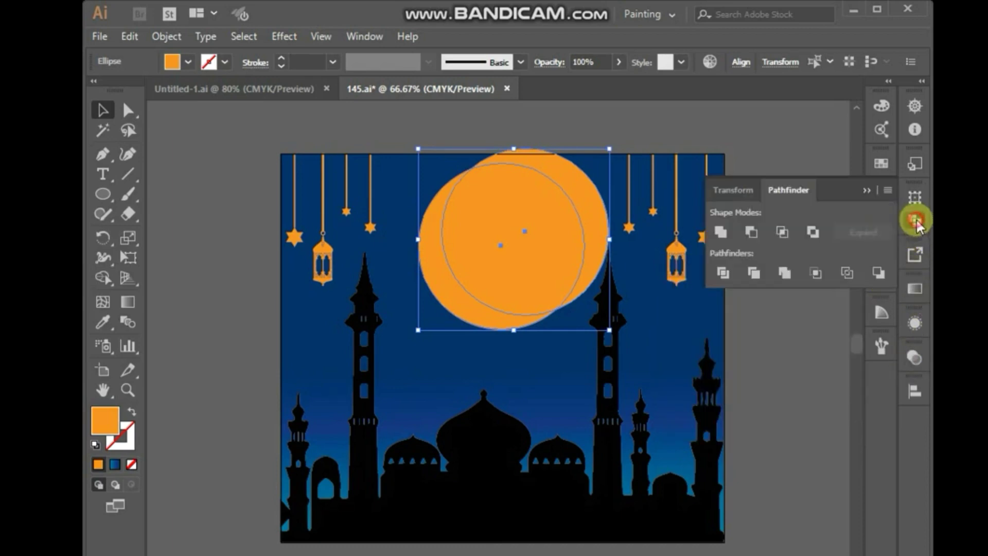
click(741, 230)
click(864, 191)
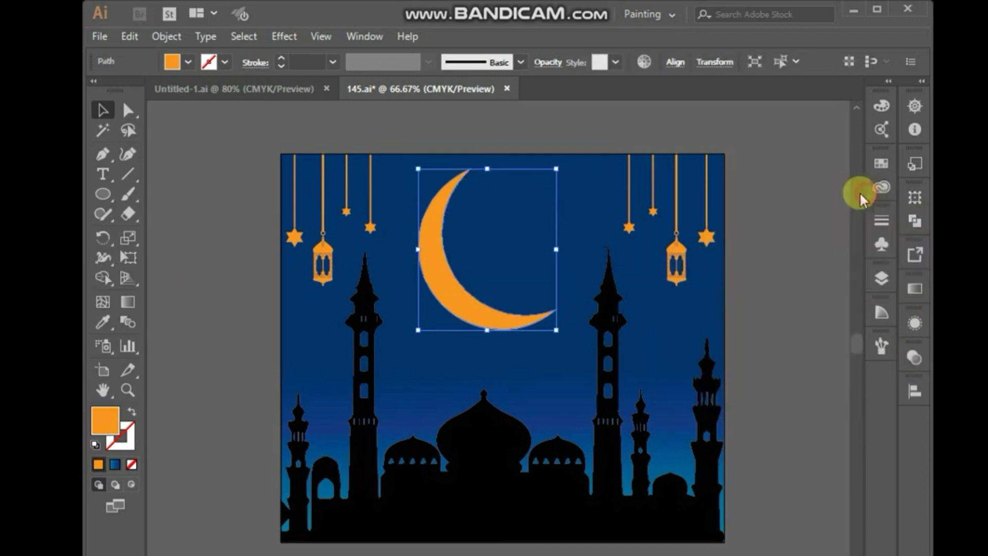
click(774, 196)
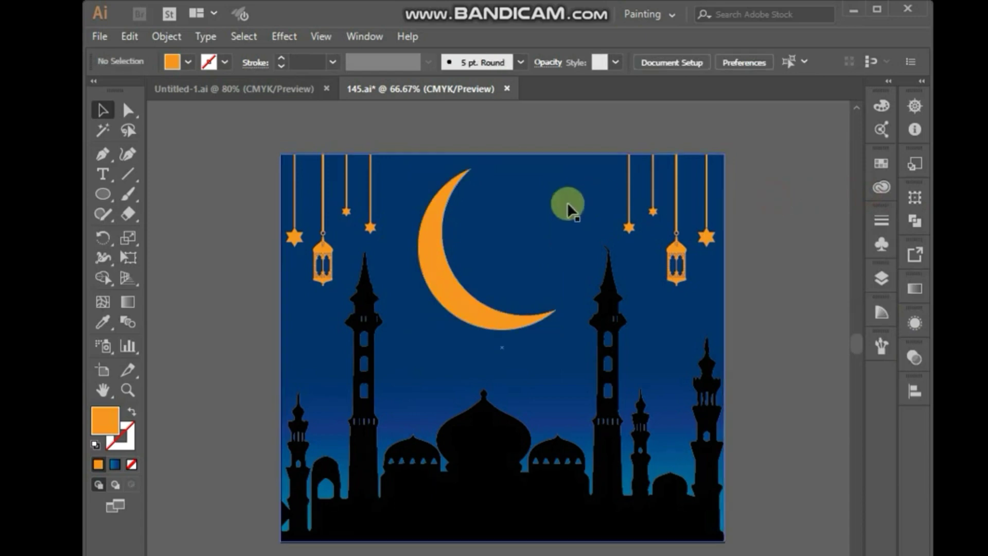
- Scale the crescent moon down proportionally and move it lower between the two tall minarets
click(449, 282)
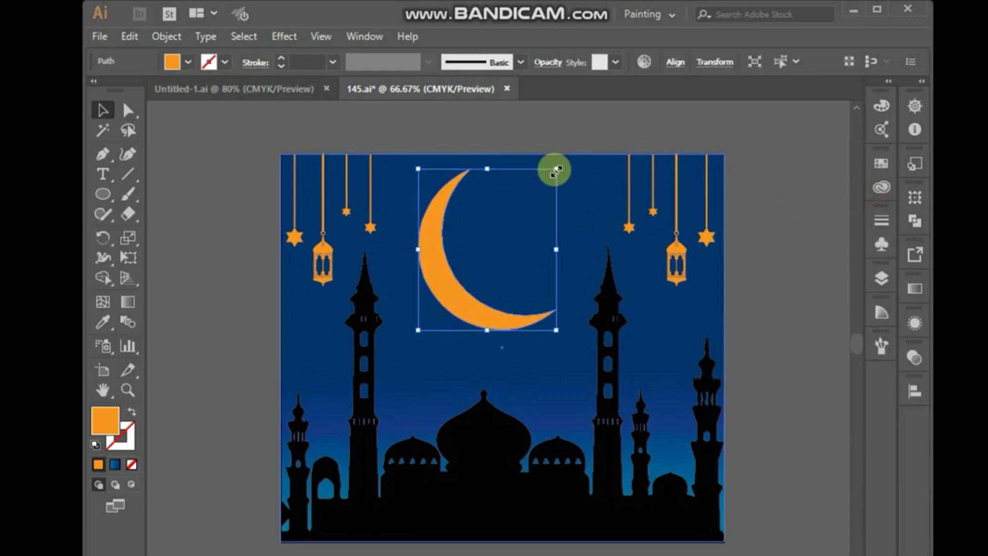
mouse_move(556, 168)
mouse_down()
mouse_move(545, 189)
mouse_move(552, 185)
mouse_up()
click(424, 282)
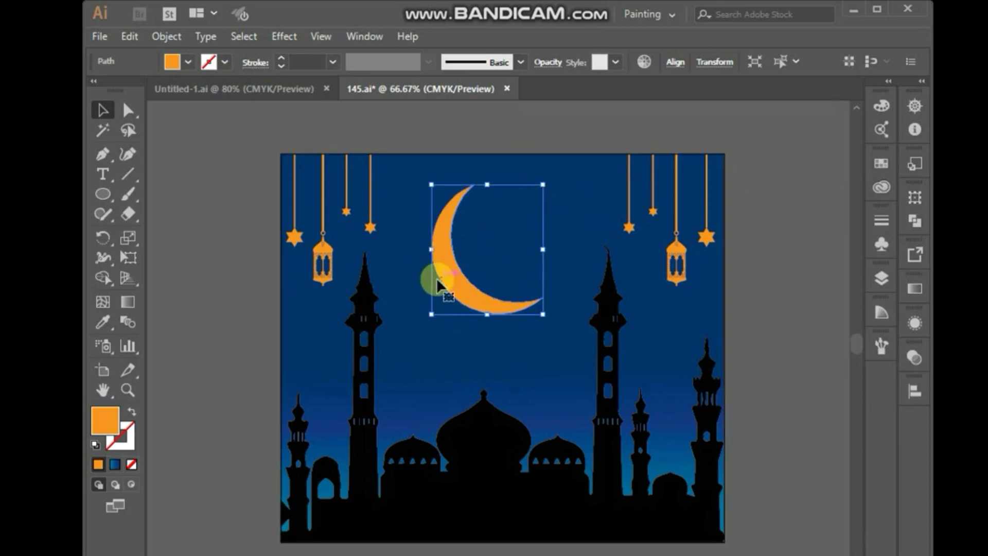
drag(459, 286, 456, 310)
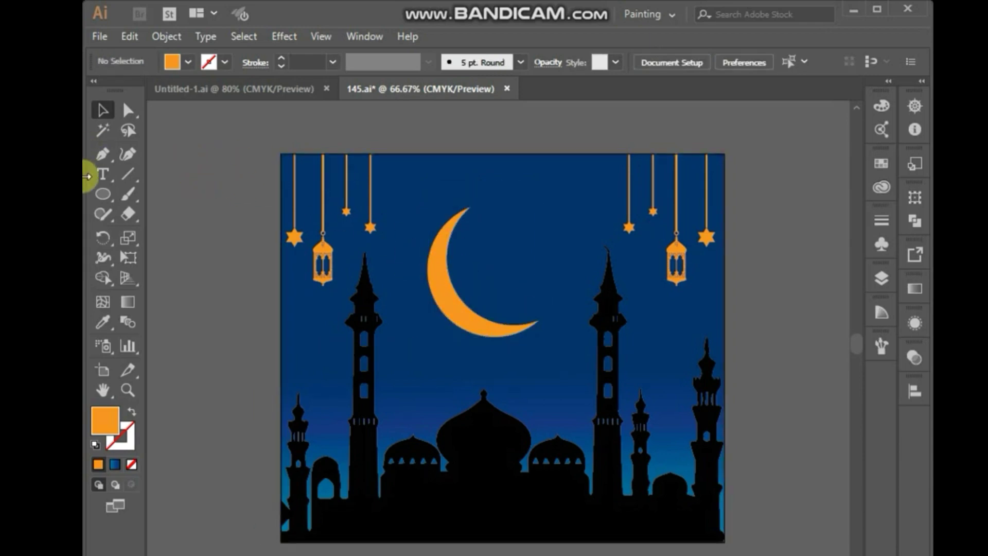
- Show the rulers and start a text object left of the artboard, clearing its placeholder text
click(102, 174)
click(196, 211)
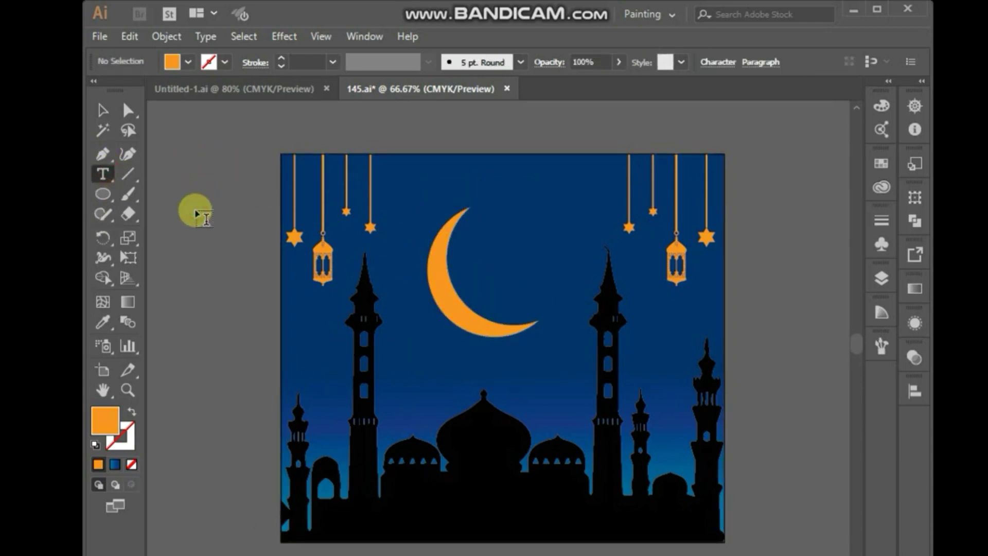
key(ctrl+r)
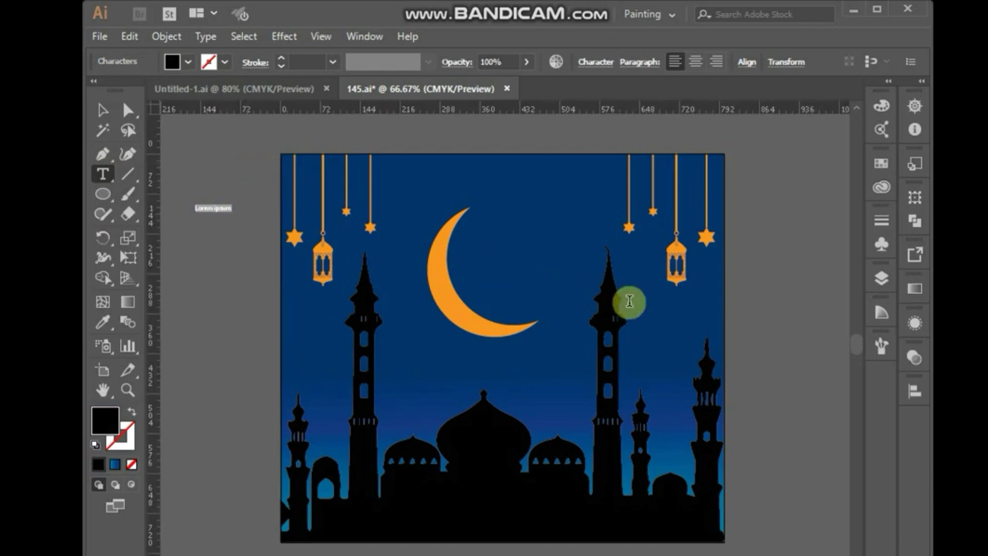
triple_click(207, 207)
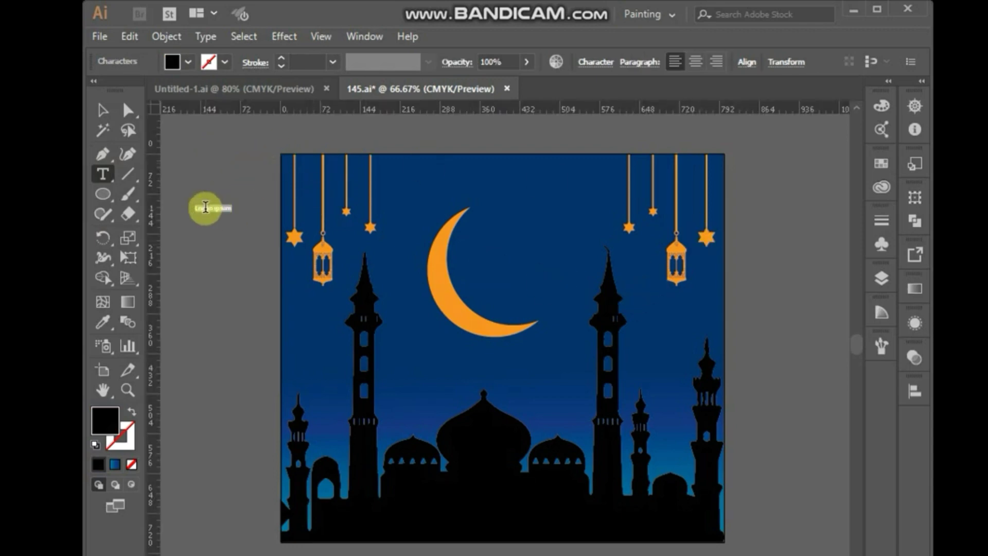
key(BackSpace)
- Set the font size to 24 pt and enter "Ramadan" as the text
key(ctrl+t)
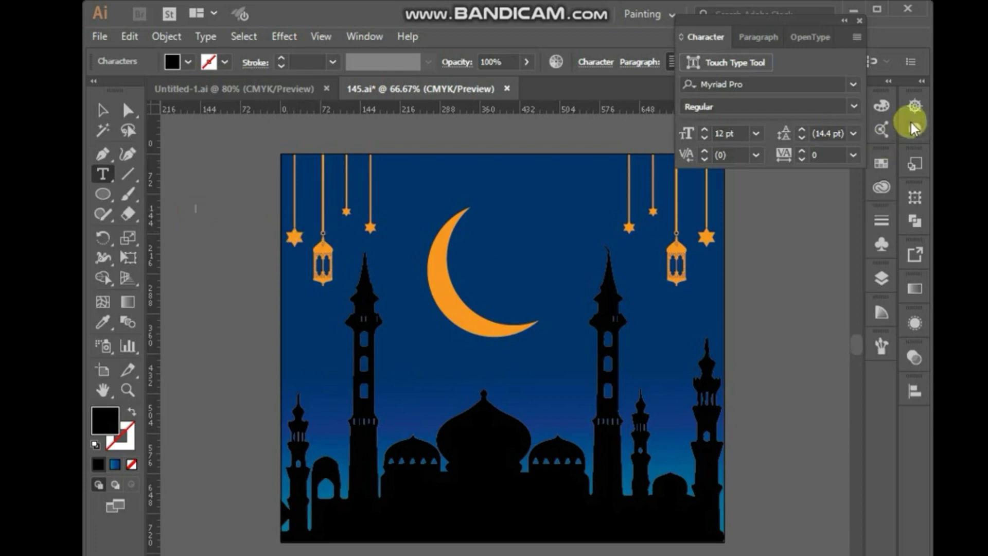
click(756, 135)
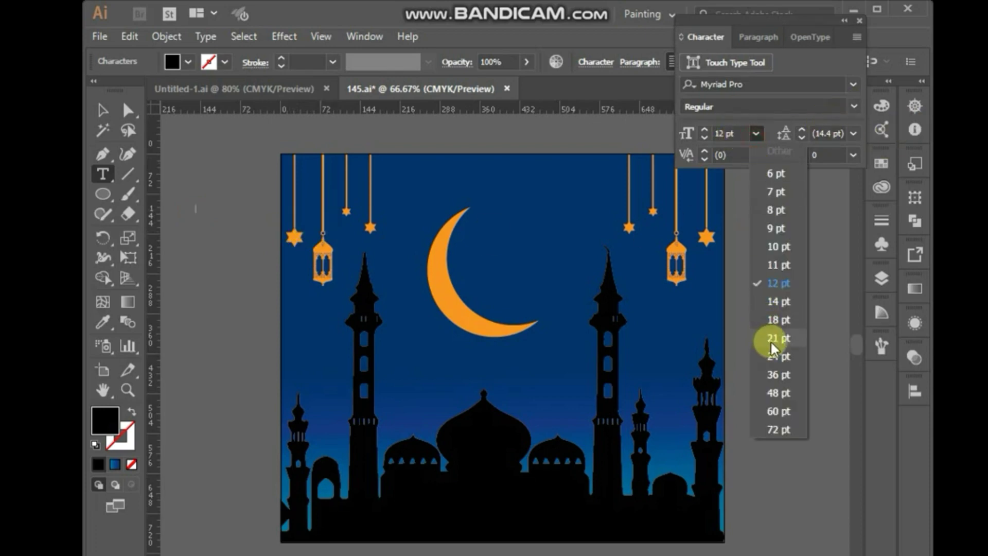
click(777, 356)
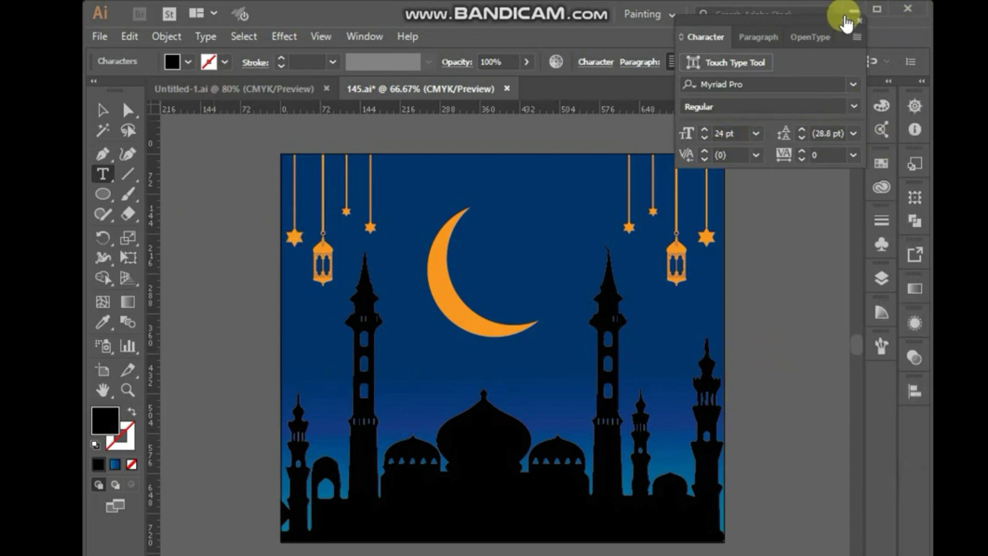
click(860, 21)
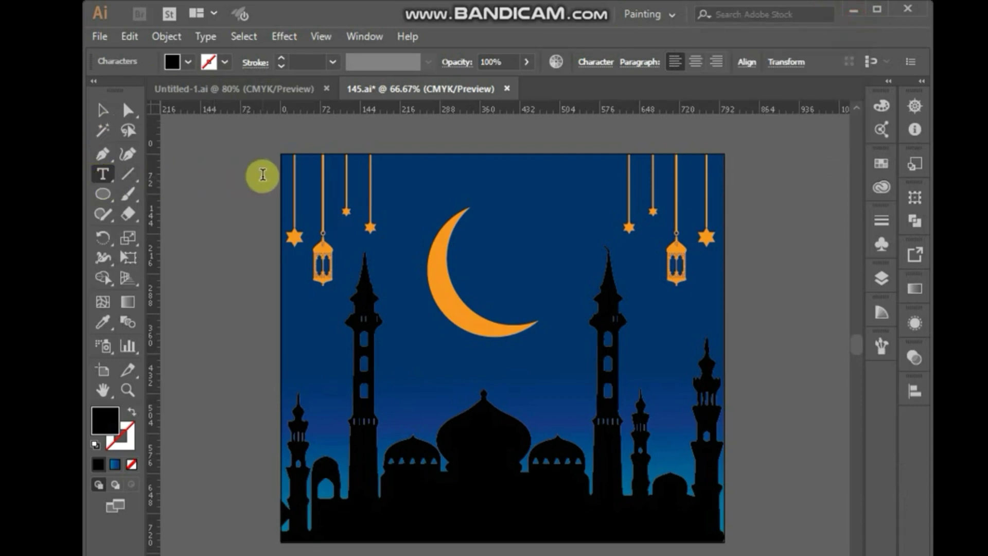
text(R)
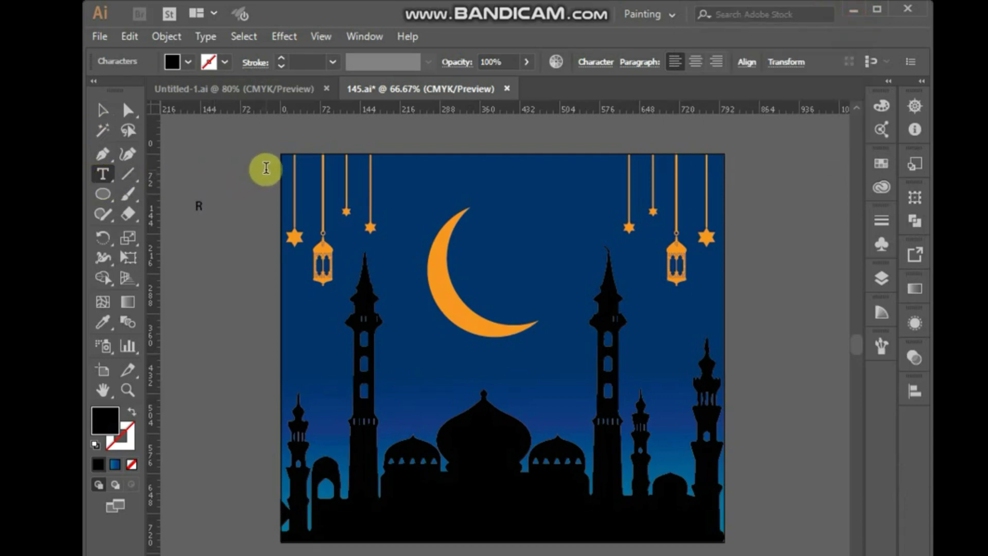
text(amadan)
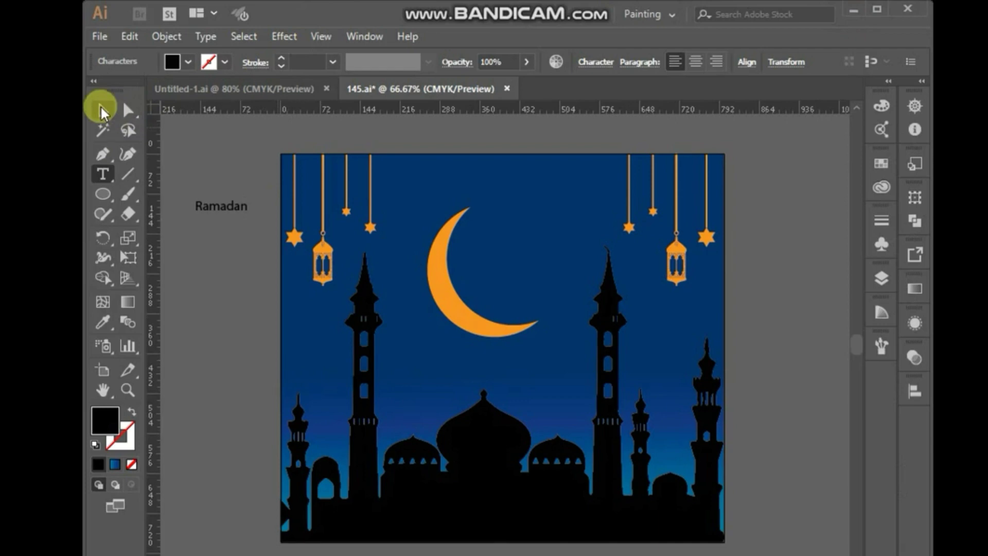
click(101, 111)
click(210, 125)
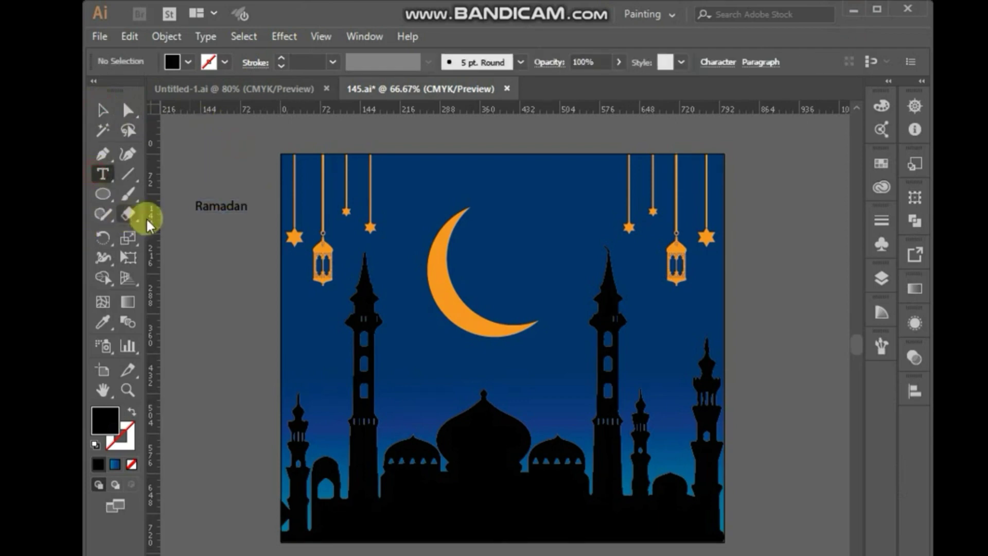
- Add a second text object reading "Kareem" just below "Ramadan" on the pasteboard
click(210, 225)
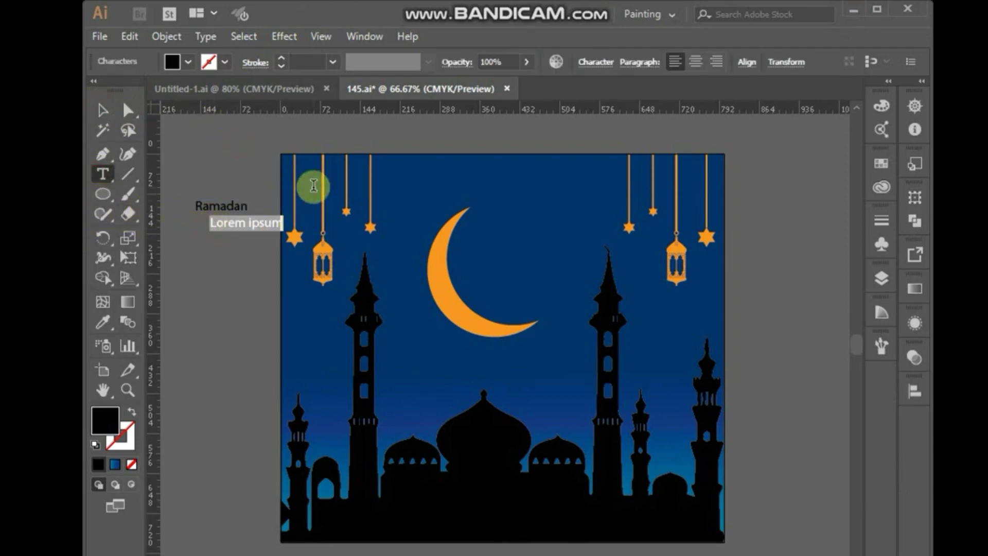
key(BackSpace)
text(Kareem)
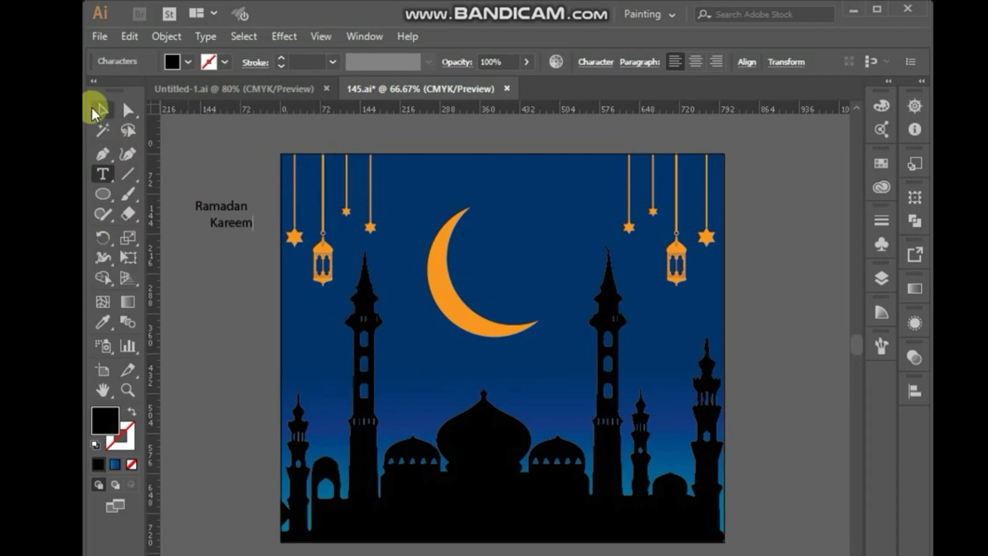
click(102, 110)
- Scale the "Ramadan" and "Kareem" texts up together to more than twice their size
click(212, 168)
click(223, 205)
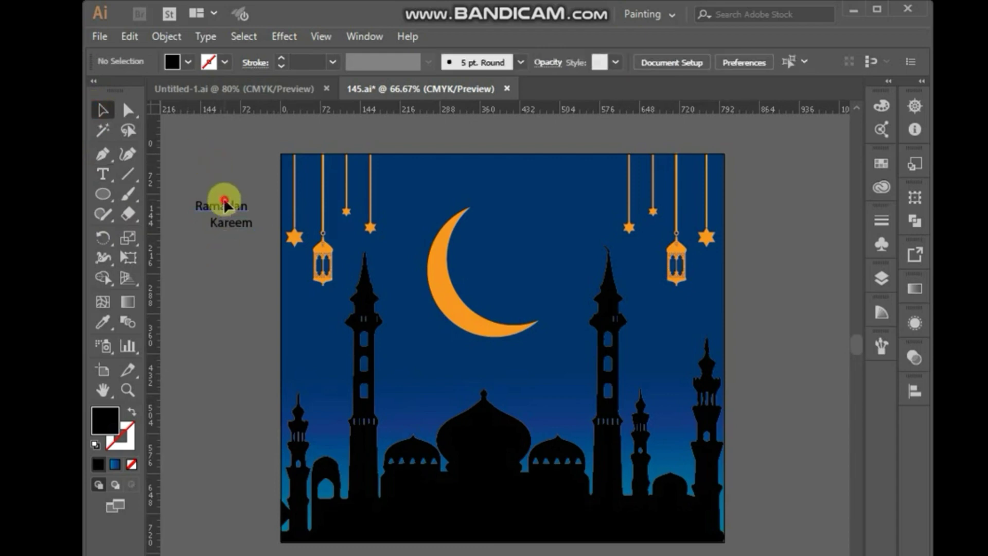
shift+click(238, 223)
drag(250, 230, 357, 285)
click(232, 327)
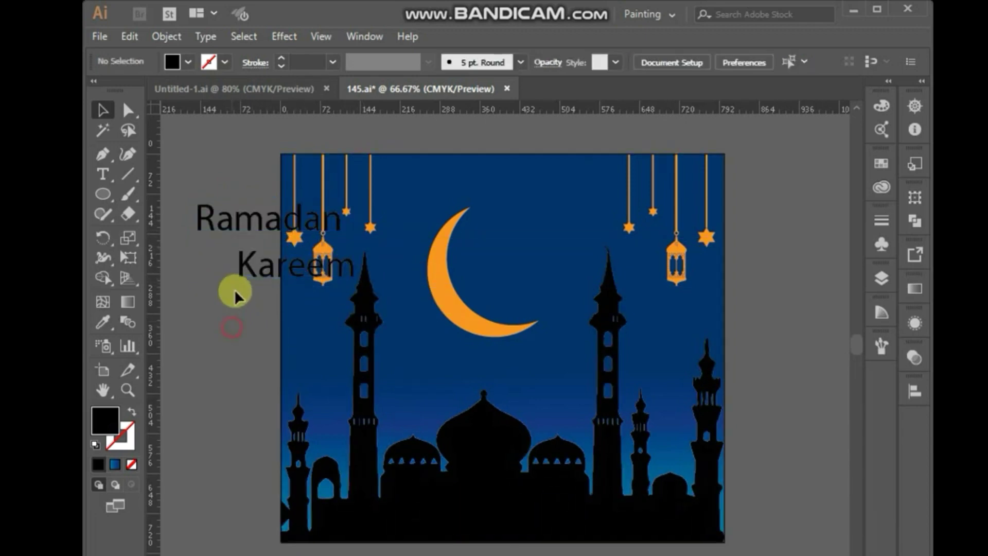
- Convert both the "Ramadan" and "Kareem" texts to outlines
click(243, 225)
right_click(244, 229)
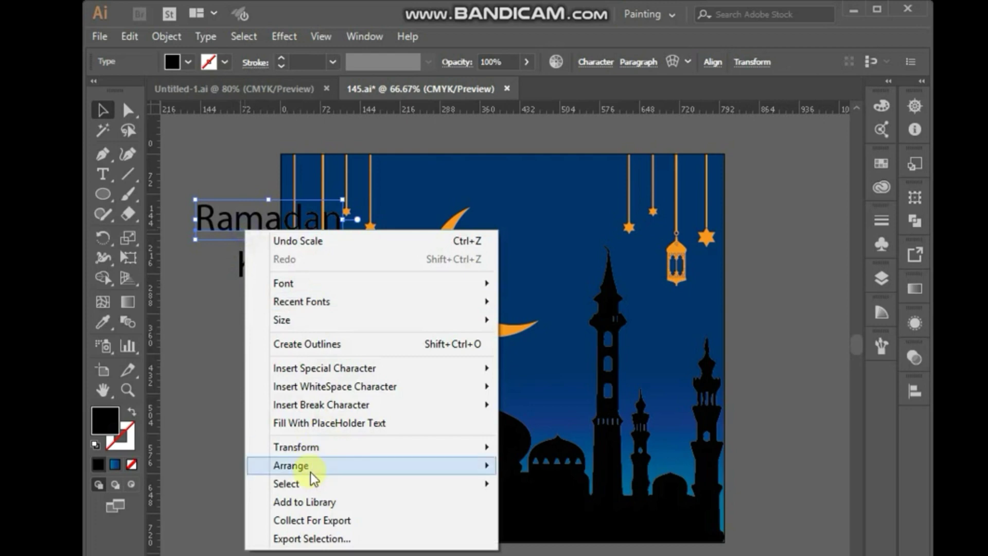
click(308, 344)
click(242, 325)
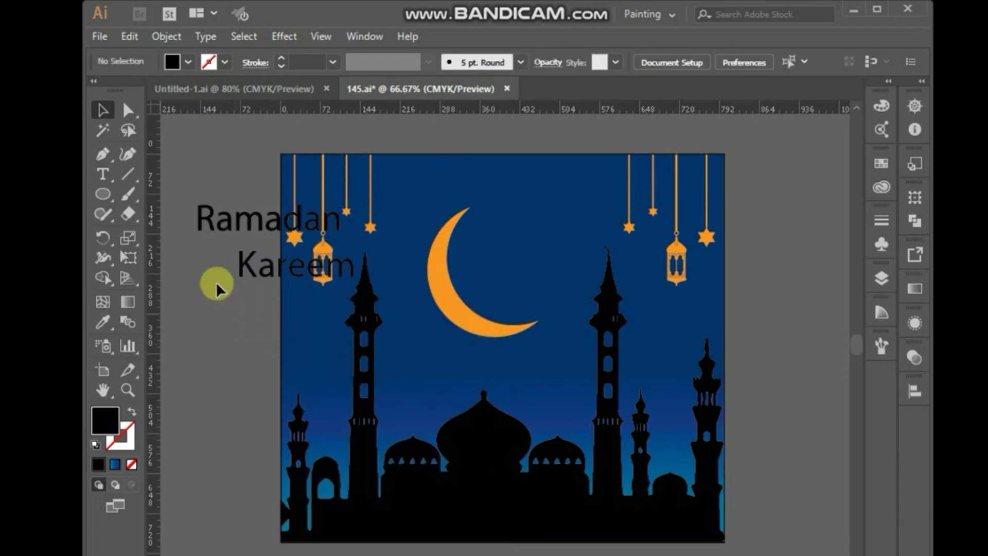
click(244, 225)
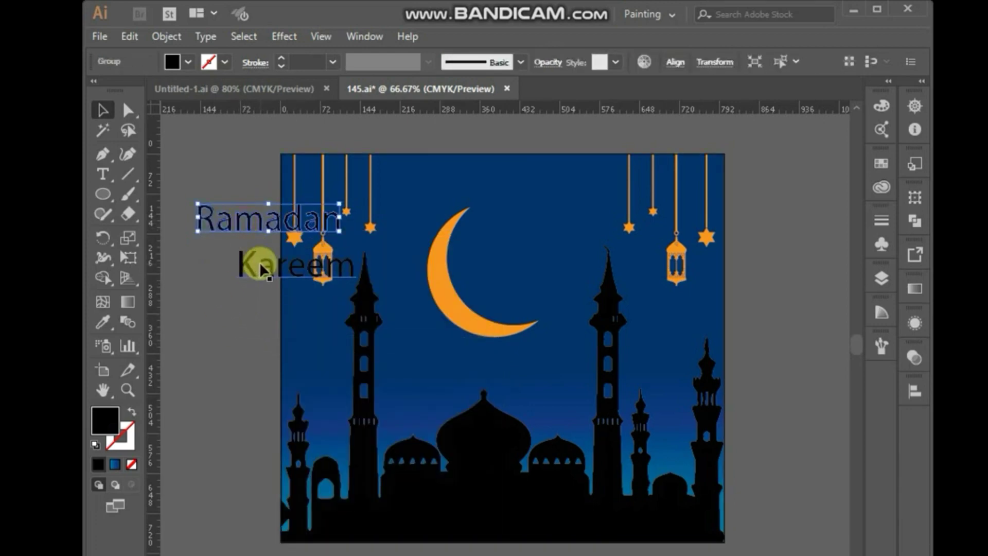
click(257, 262)
right_click(260, 264)
click(311, 378)
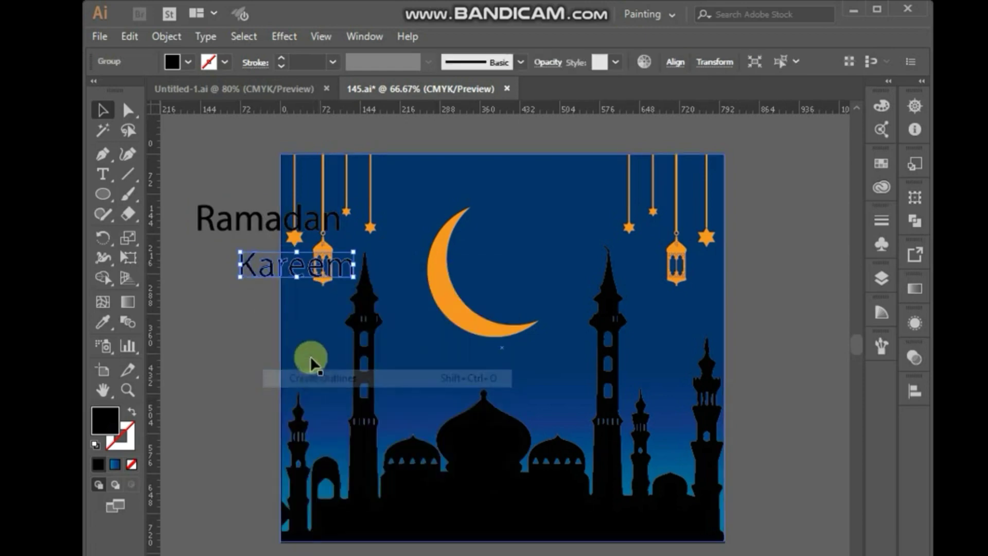
- Fill both outlined words with the orange swatch C=0 M=50 Y=100 K=0
shift+click(246, 222)
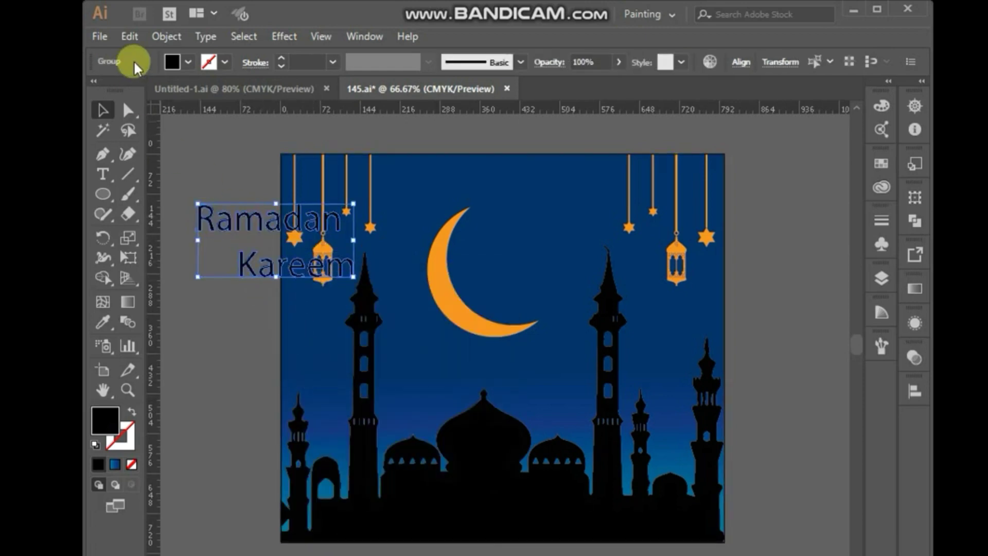
click(188, 62)
click(233, 91)
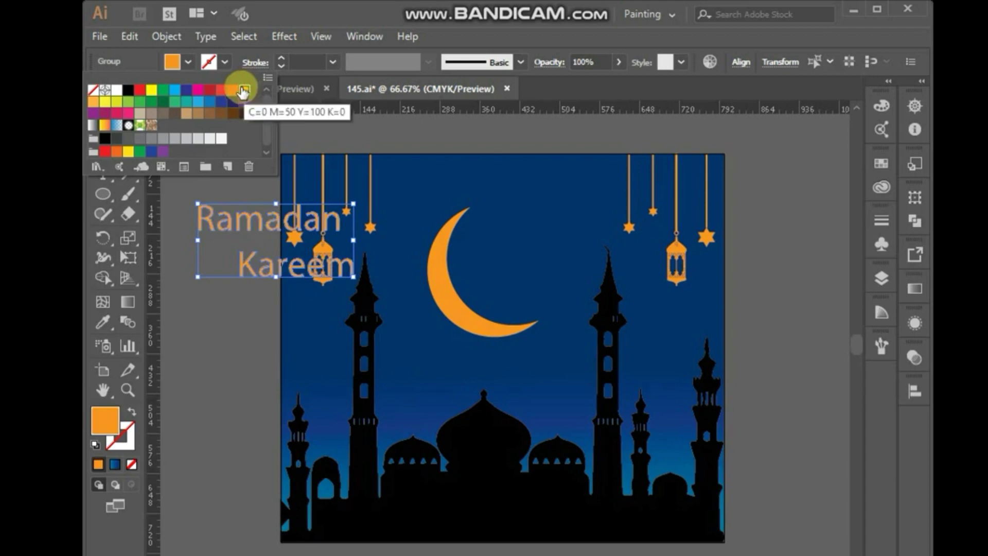
- Give both outlined words a 1 pt red stroke using the swatch C=0 M=90 Y=85 K=0
click(225, 62)
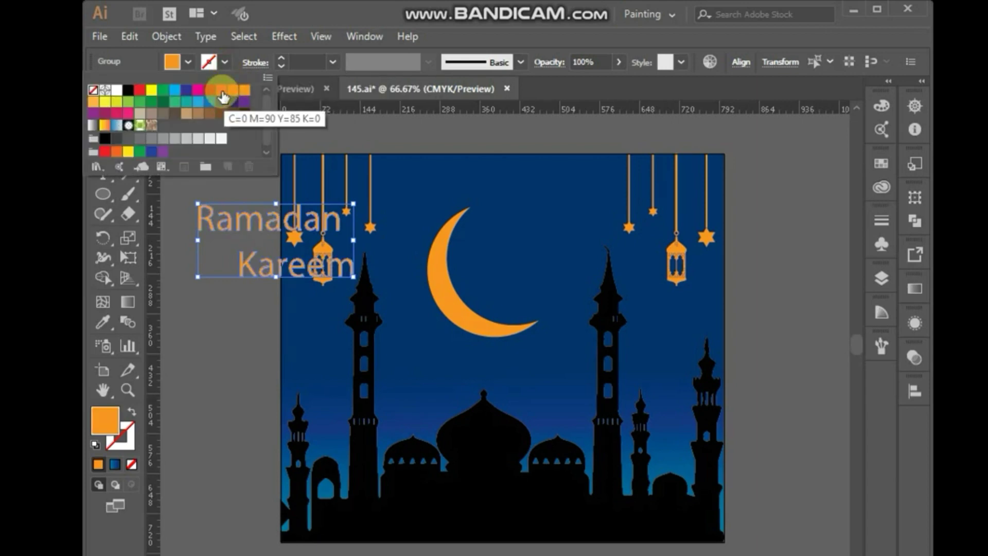
click(222, 90)
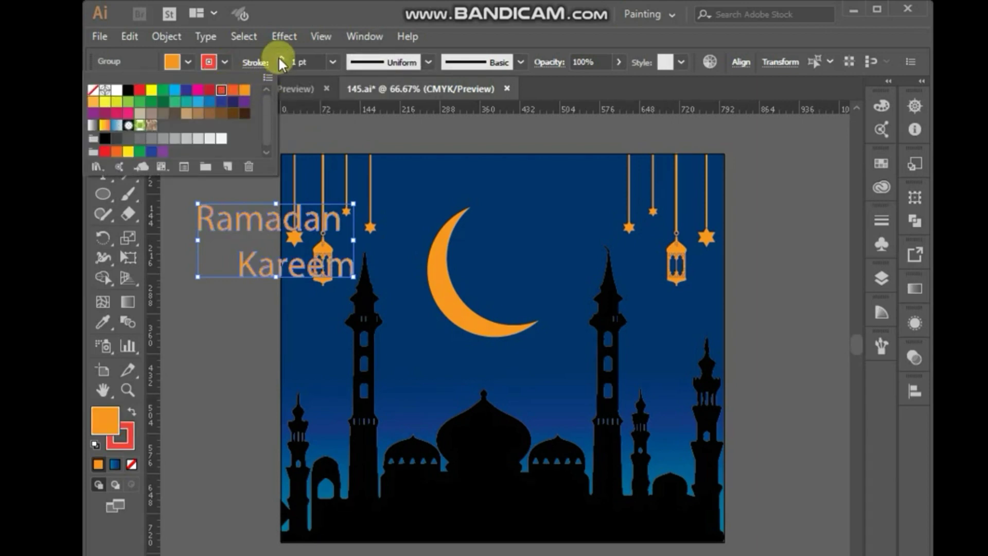
key(Escape)
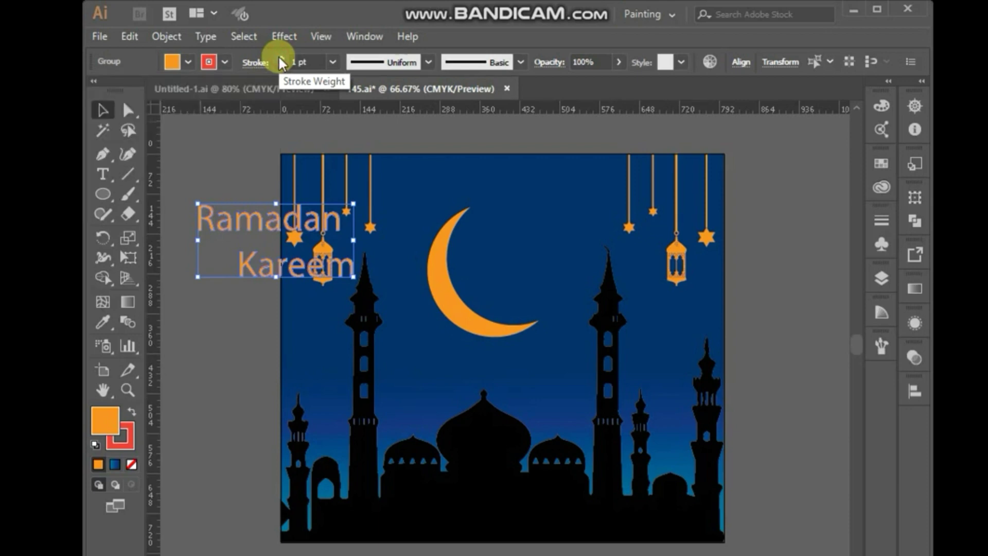
click(281, 58)
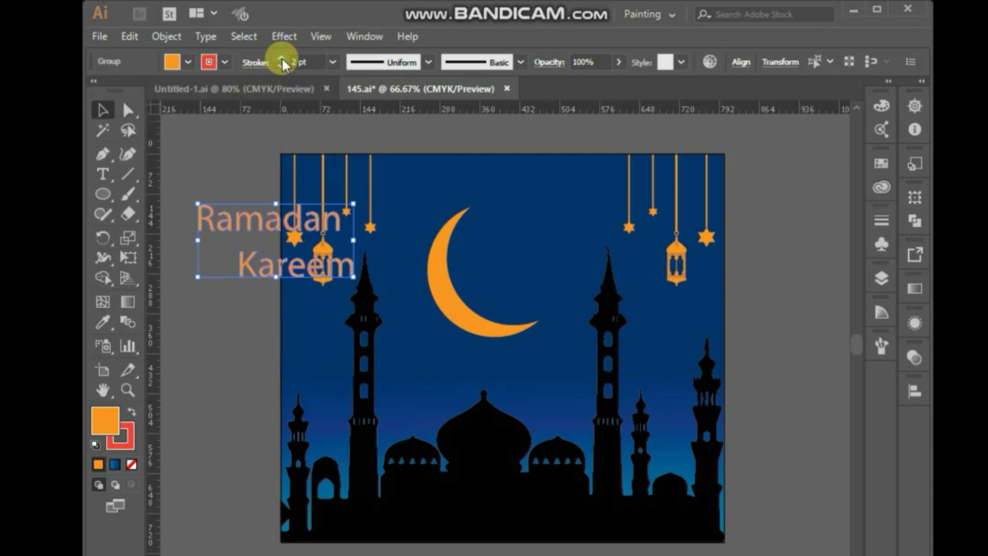
click(249, 121)
- Place "Ramadan" inside the crescent's opening and set a slightly reduced "Kareem" beneath its right half
drag(256, 242, 520, 254)
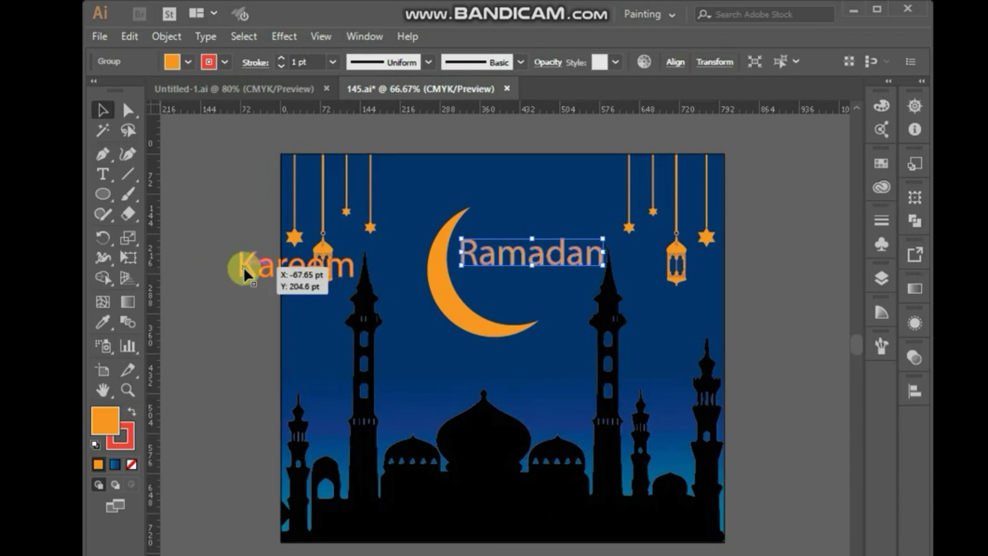
drag(246, 275, 205, 305)
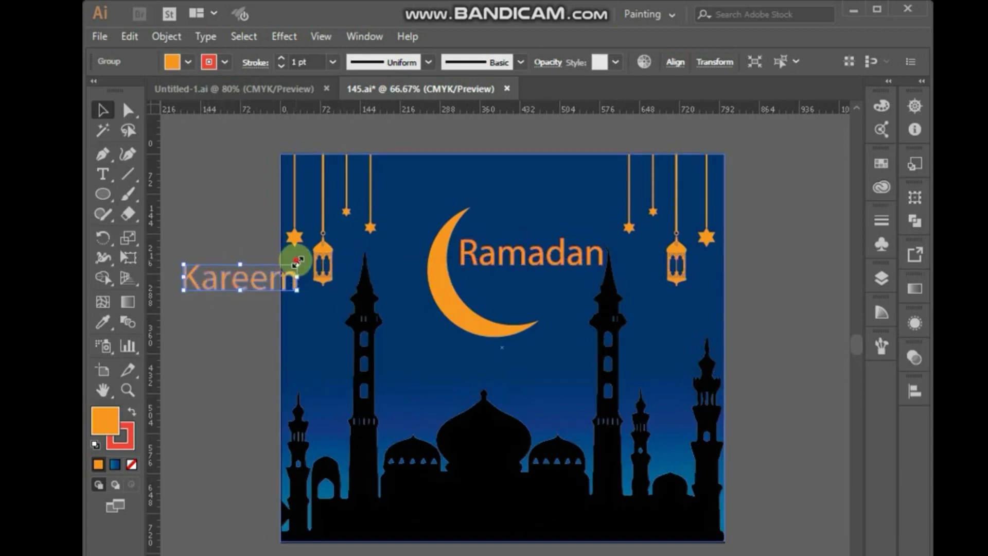
drag(298, 261, 574, 289)
click(248, 236)
- Shift the crescent moon slightly left and move "Ramadan" left with it, clear of the right minaret
click(210, 271)
drag(442, 285, 429, 285)
click(491, 260)
double_click(491, 260)
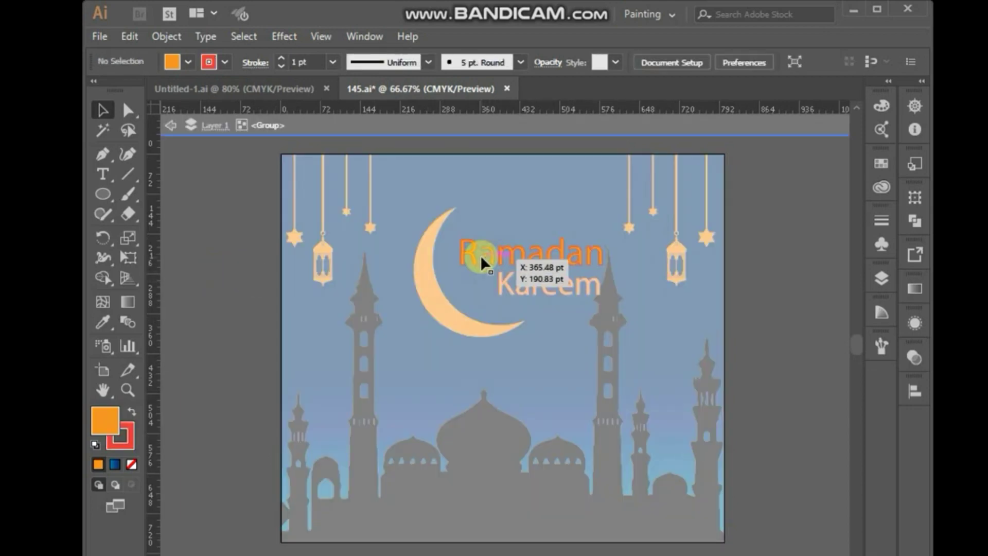
double_click(236, 280)
drag(542, 256, 521, 252)
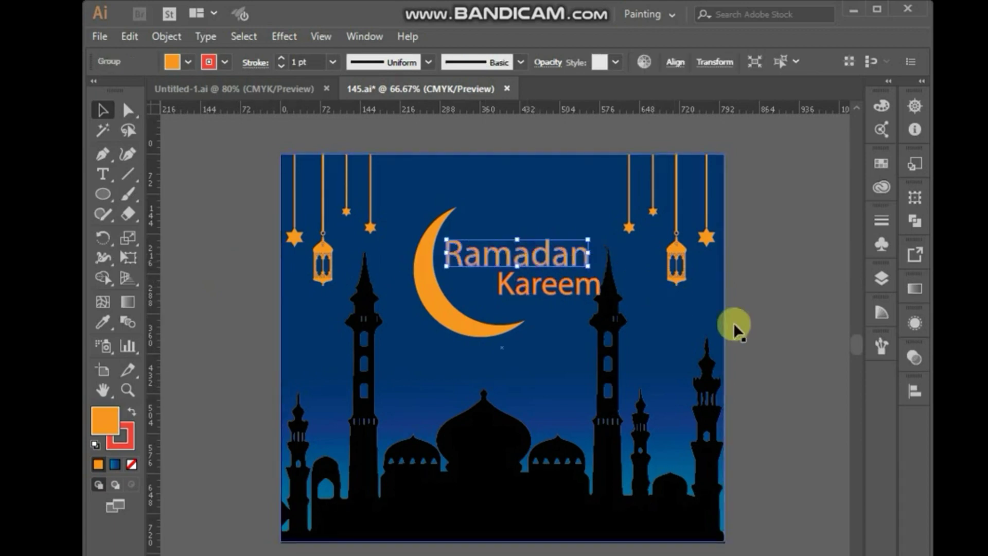
- Nudge "Kareem" slightly left so it sits under "Ramadan" and clear of the right minaret
click(604, 302)
click(570, 294)
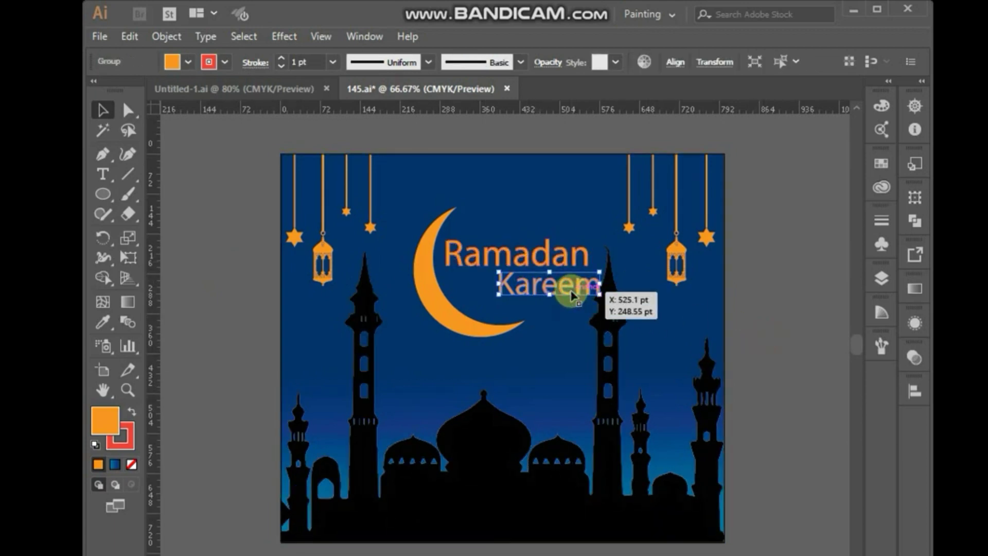
drag(572, 293, 567, 295)
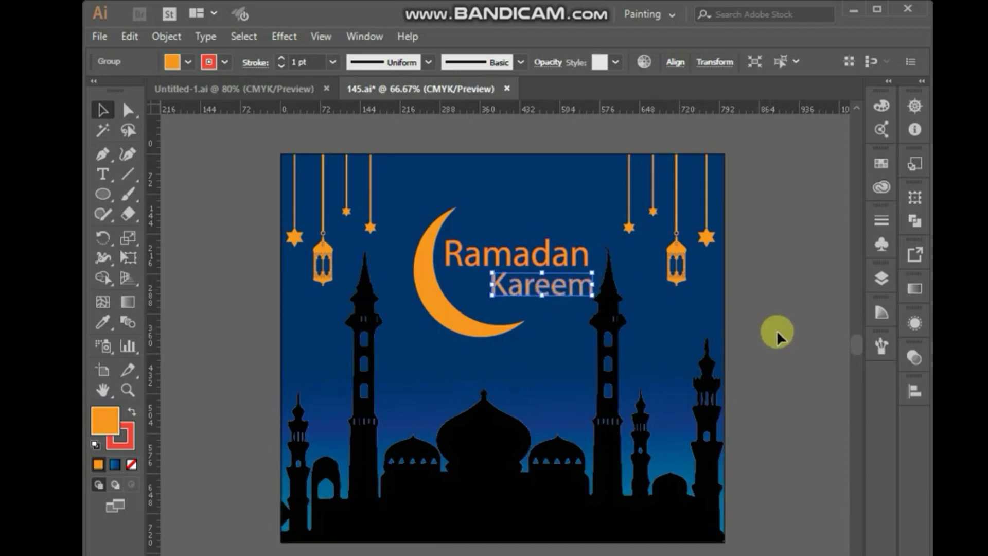
click(819, 335)
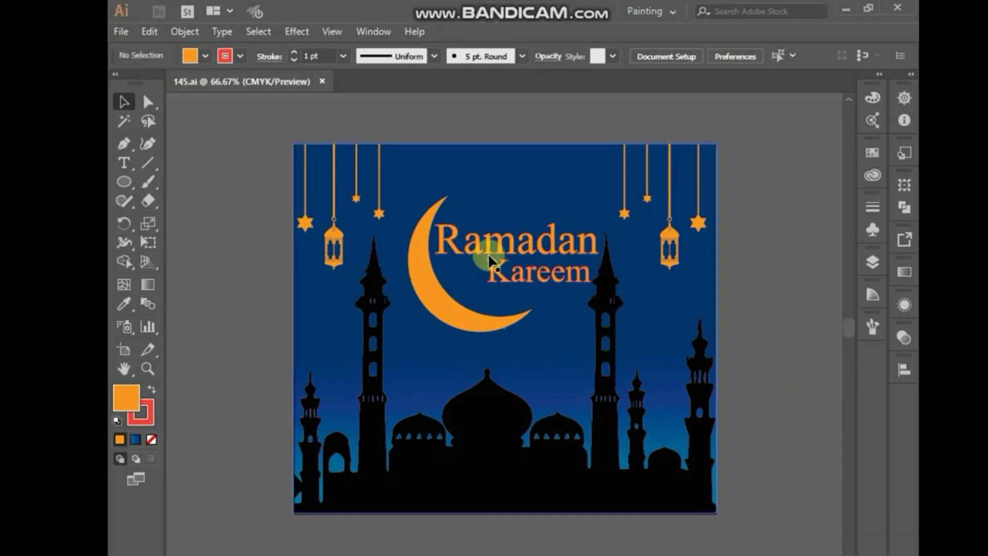
- Apply a Multiply Drop Shadow with 75% opacity and 6 pt blur to the word "Ramadan"
click(489, 255)
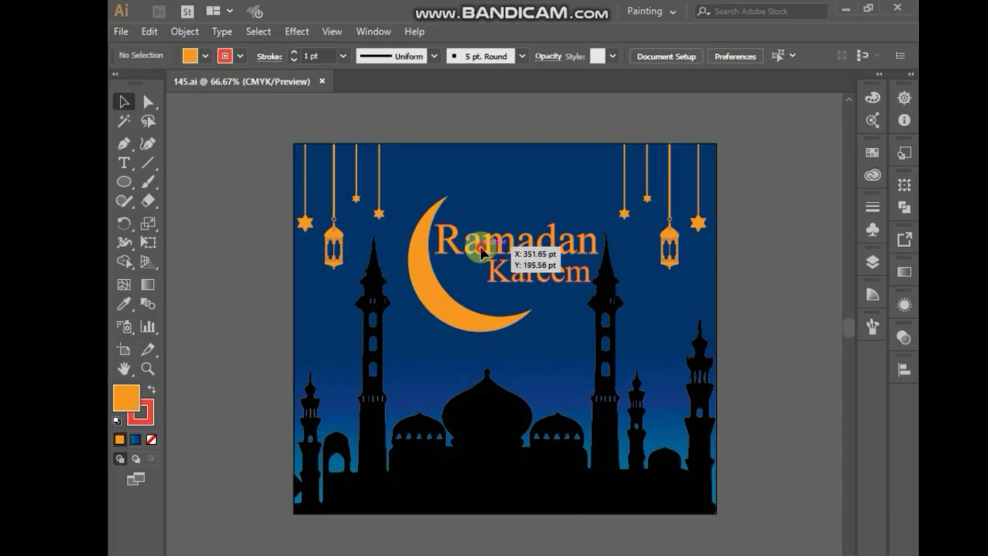
click(241, 248)
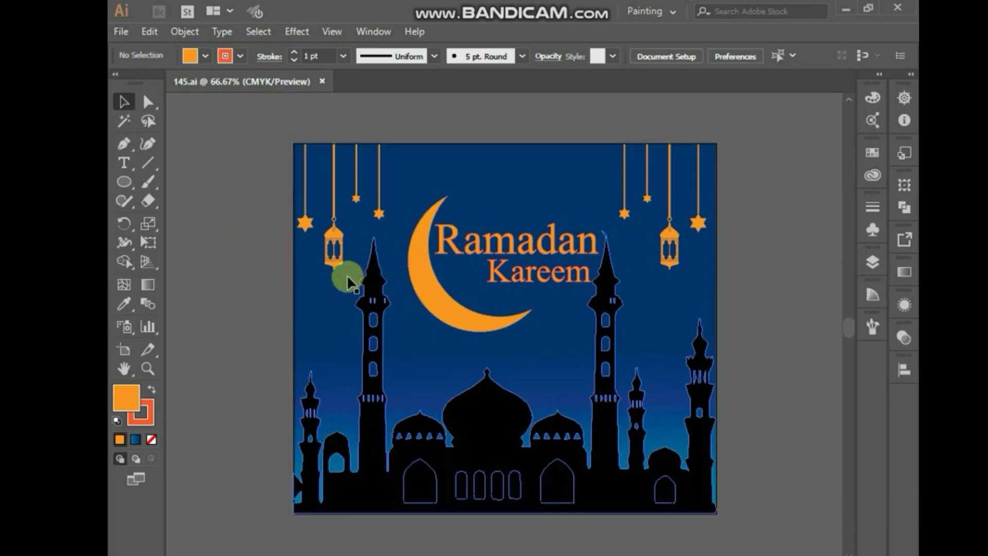
click(558, 247)
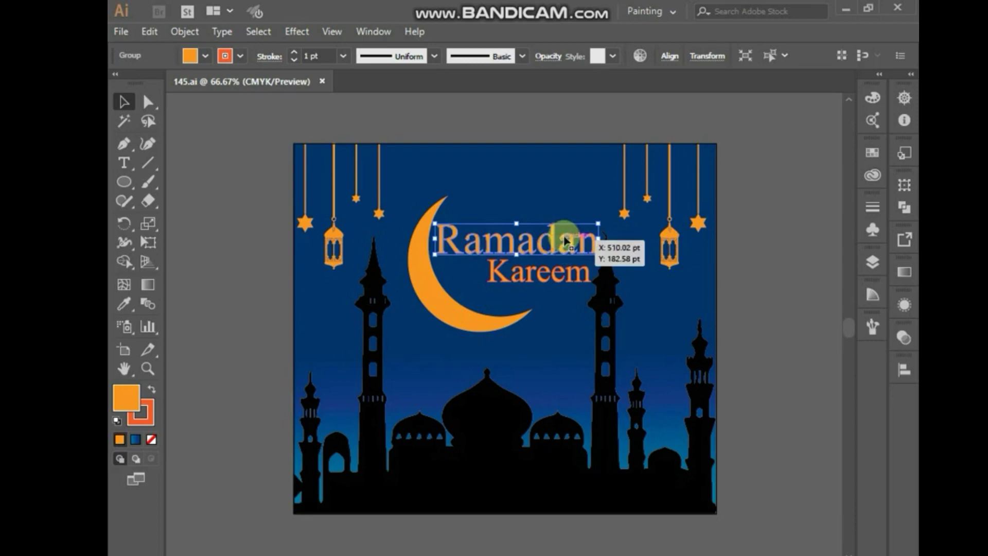
click(307, 35)
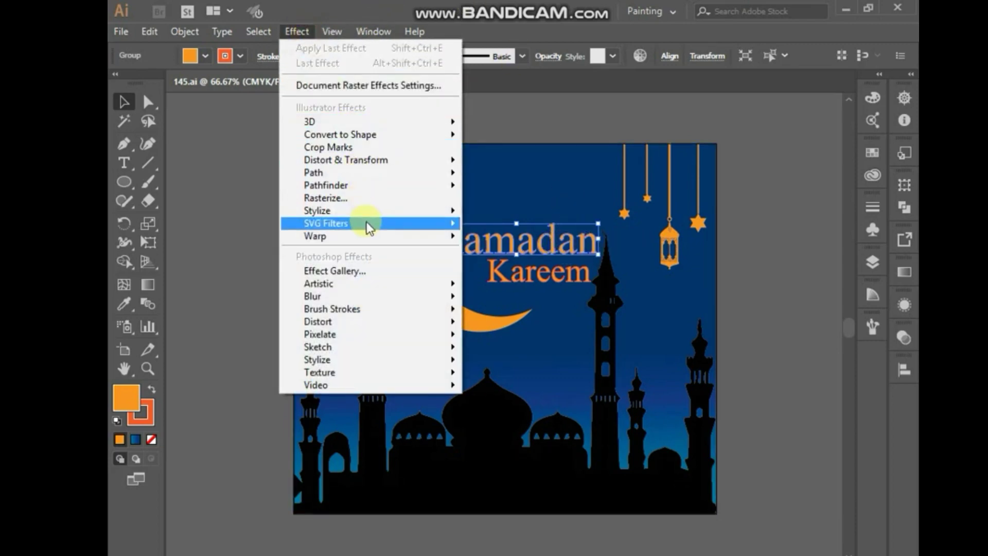
mouse_move(371, 213)
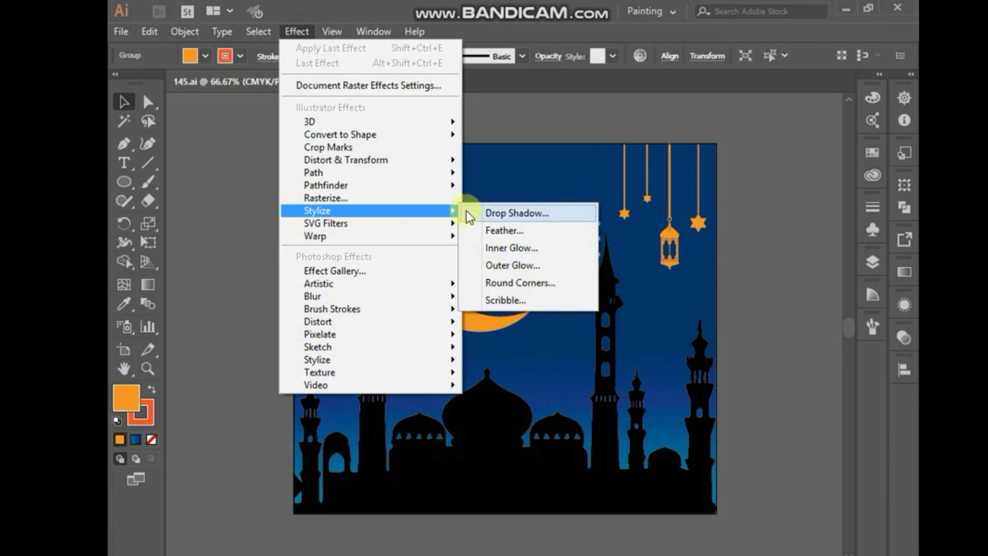
click(511, 215)
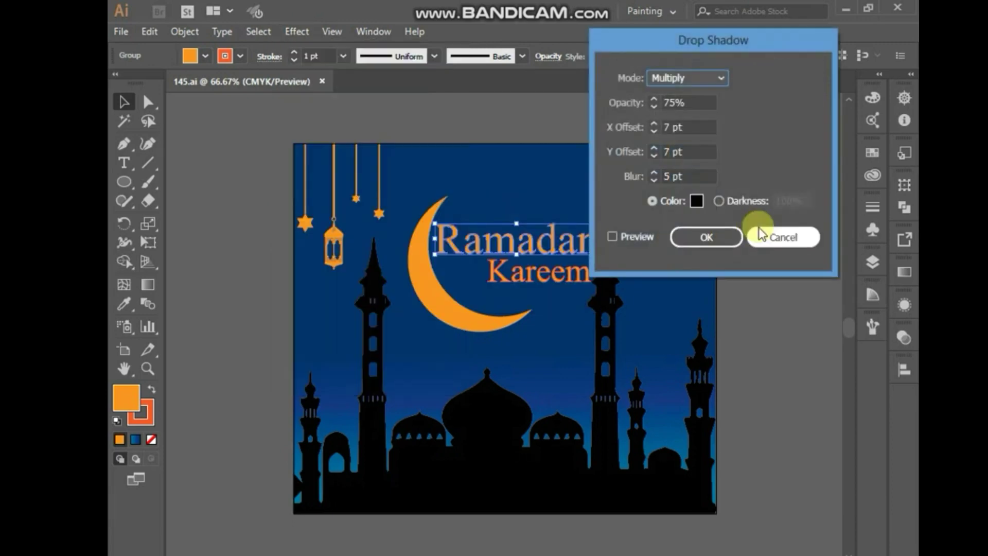
click(624, 238)
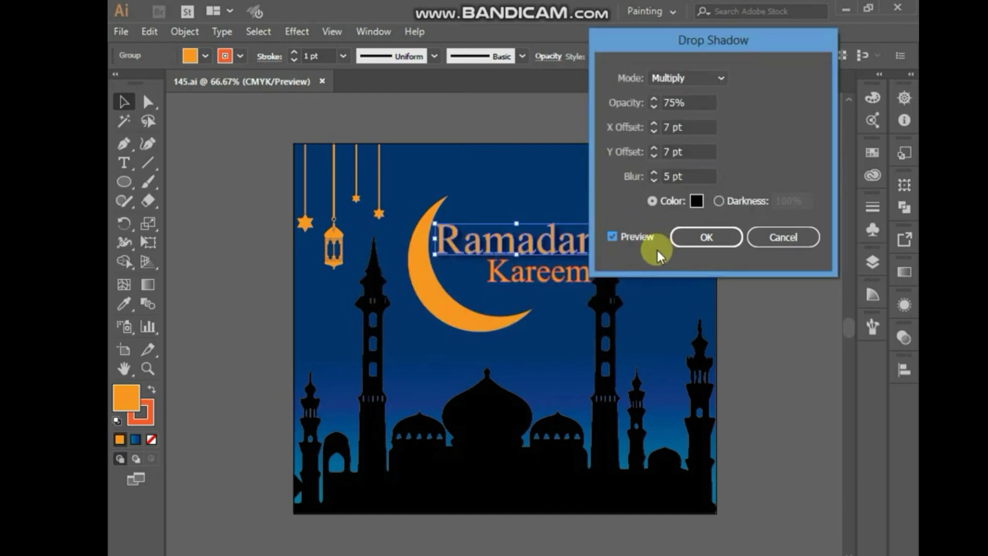
click(654, 172)
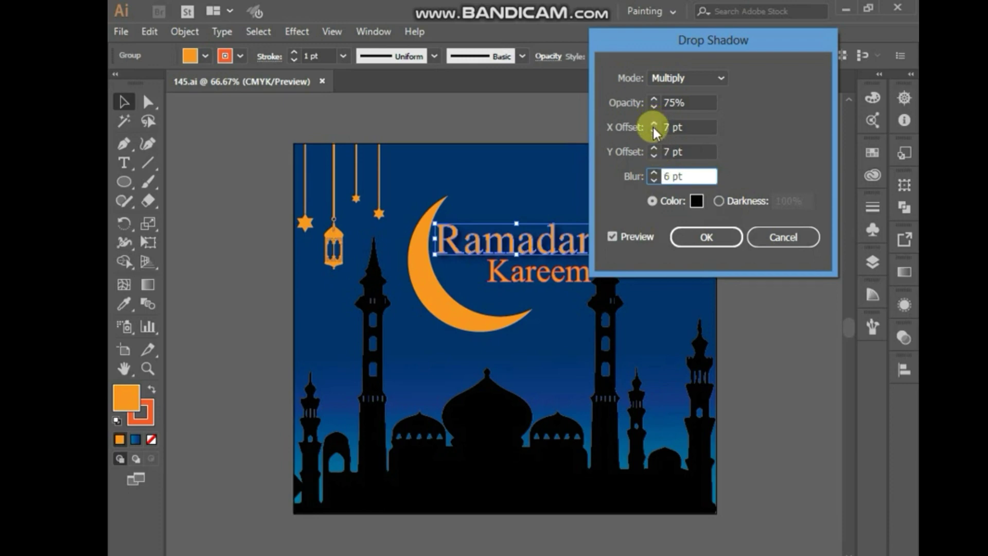
click(706, 237)
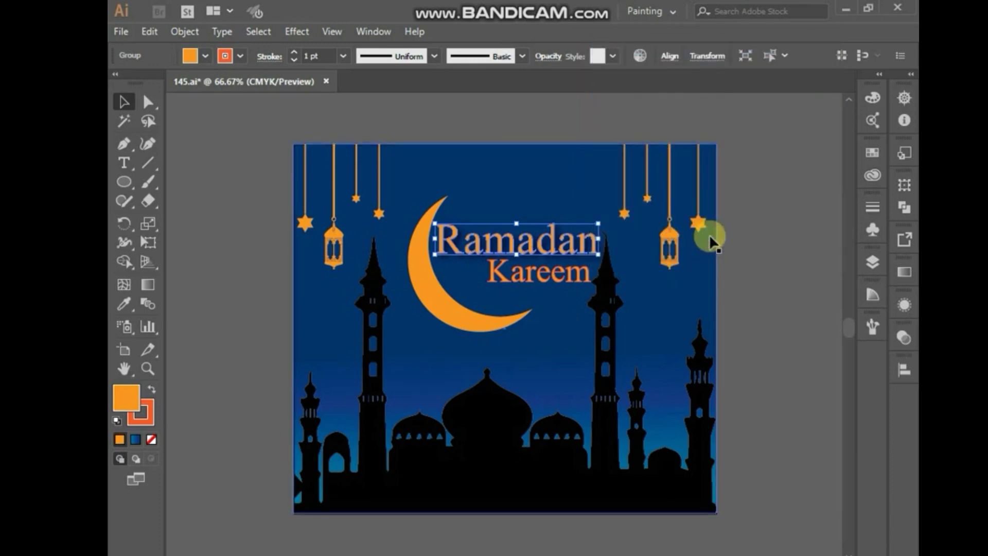
click(751, 290)
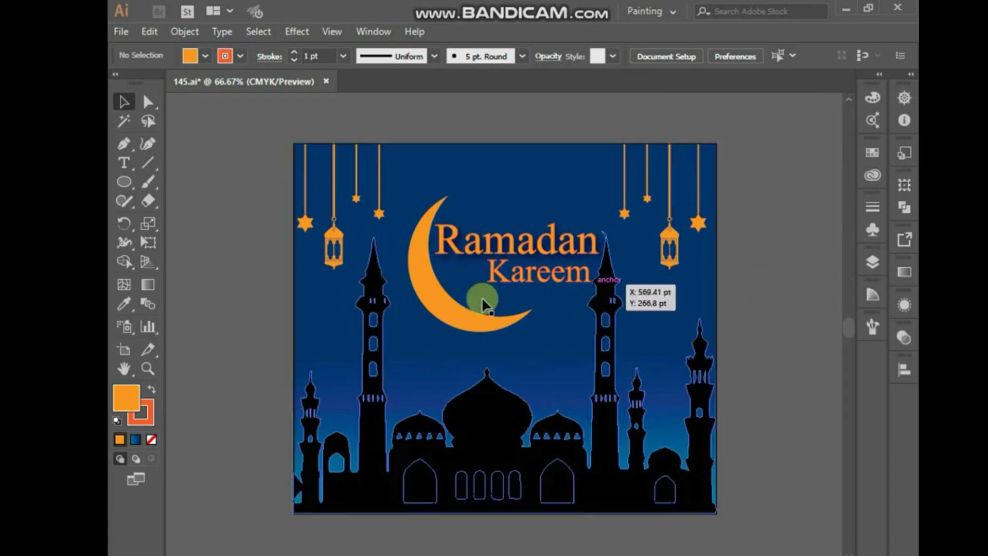
- Apply a Multiply Drop Shadow to the crescent moon with 75% opacity, X offset -14 pt, Y offset 11 pt and 12 pt blur
click(476, 319)
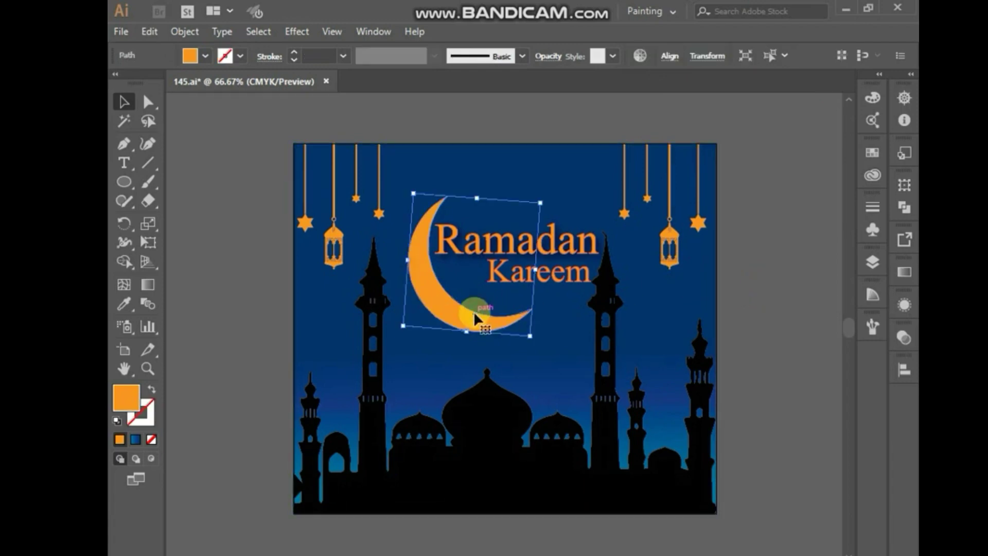
click(302, 33)
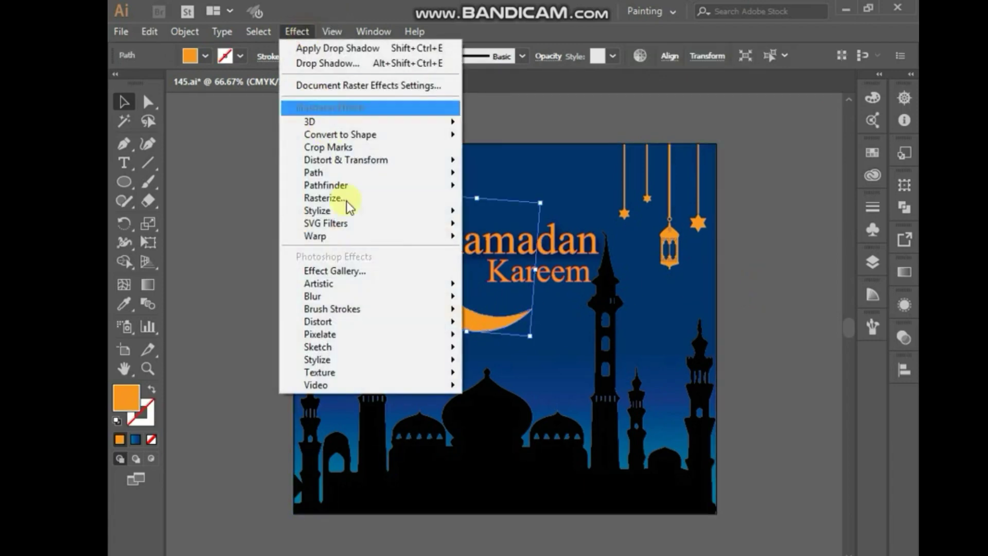
mouse_move(421, 216)
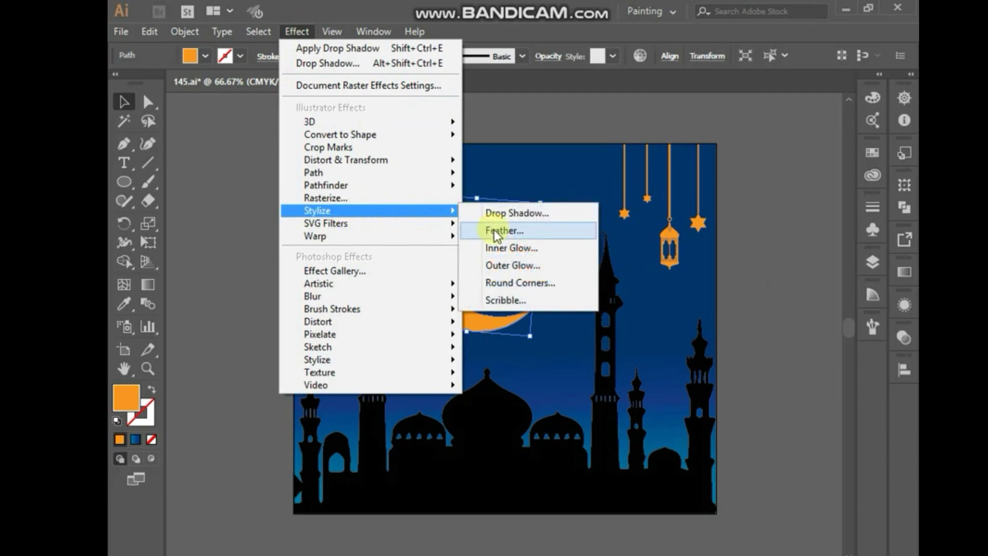
click(517, 214)
click(612, 237)
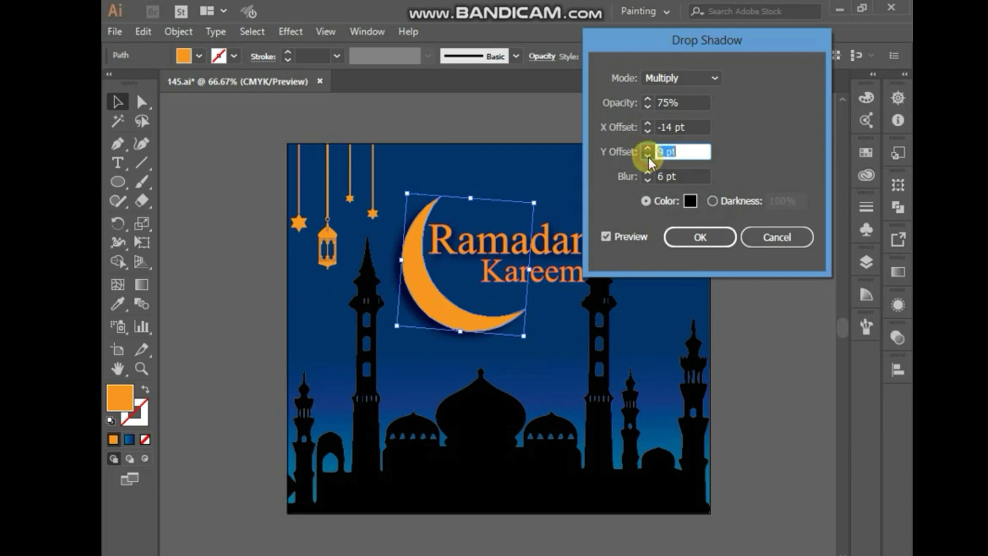
click(648, 157)
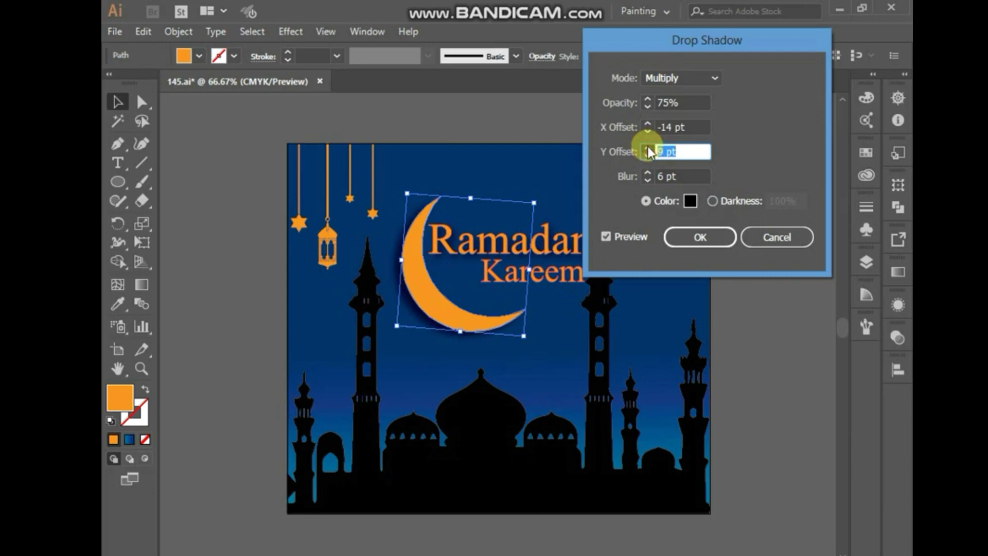
click(648, 176)
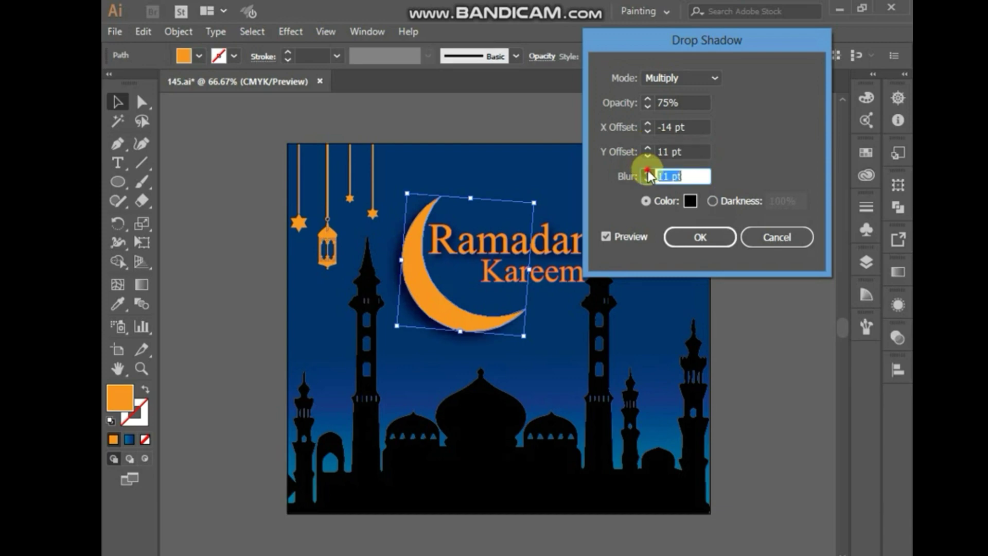
click(693, 236)
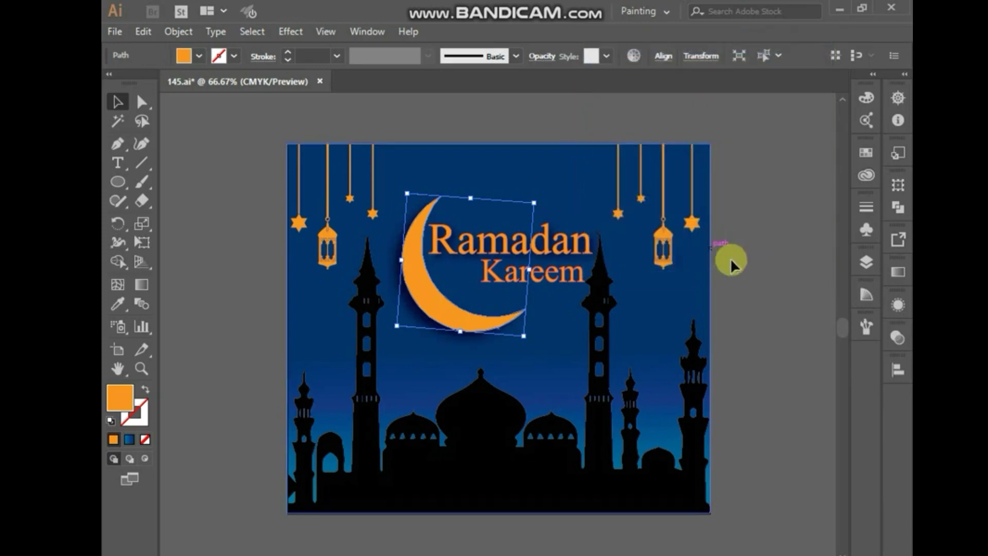
click(752, 255)
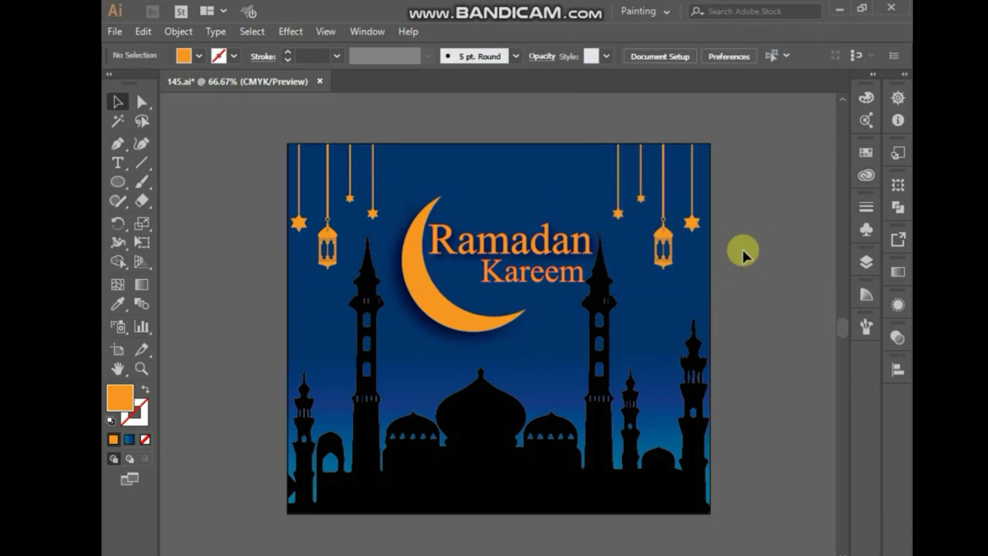
- Apply a Multiply Drop Shadow to "Kareem" with 75% opacity, X offset -10 pt, Y offset 5 pt and 2 pt blur
click(558, 270)
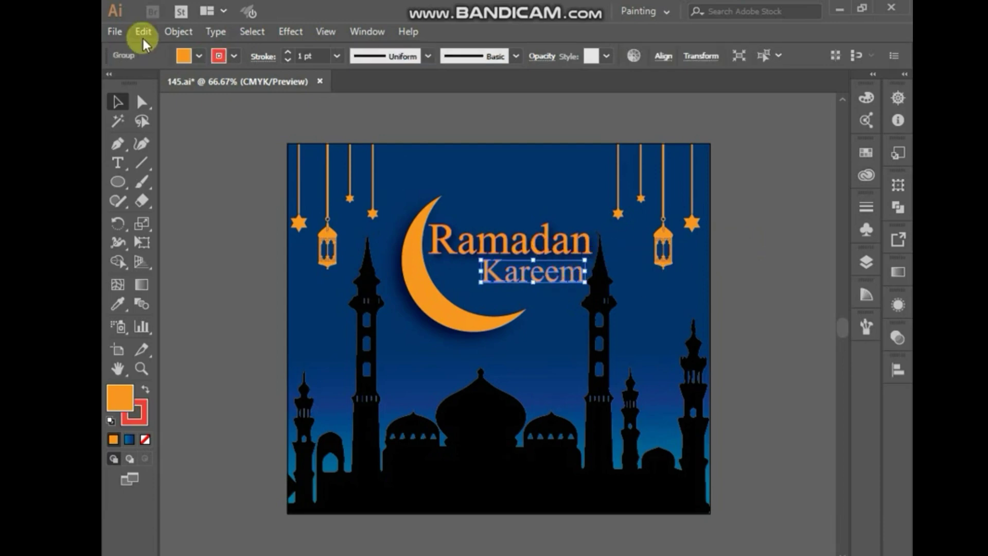
click(286, 31)
mouse_move(404, 213)
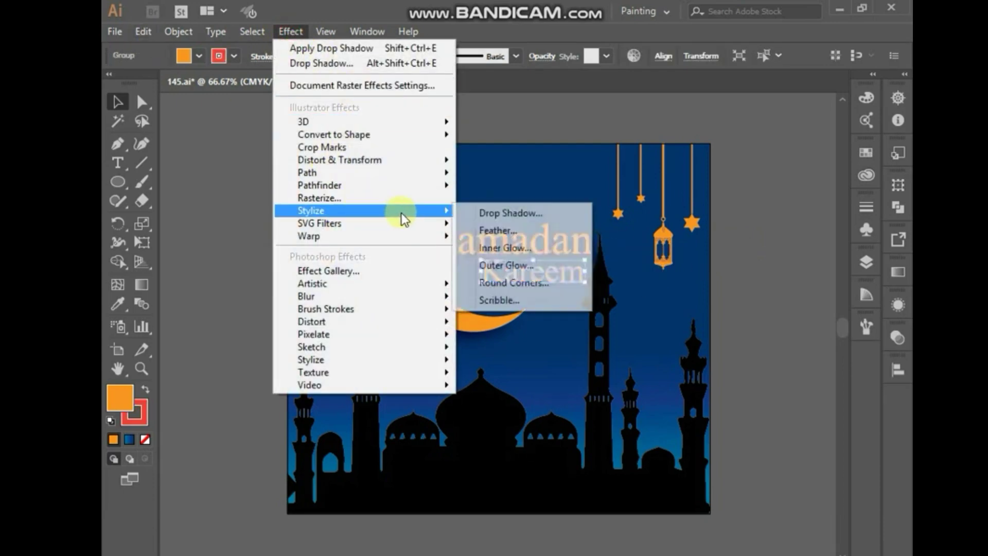
click(509, 212)
click(607, 237)
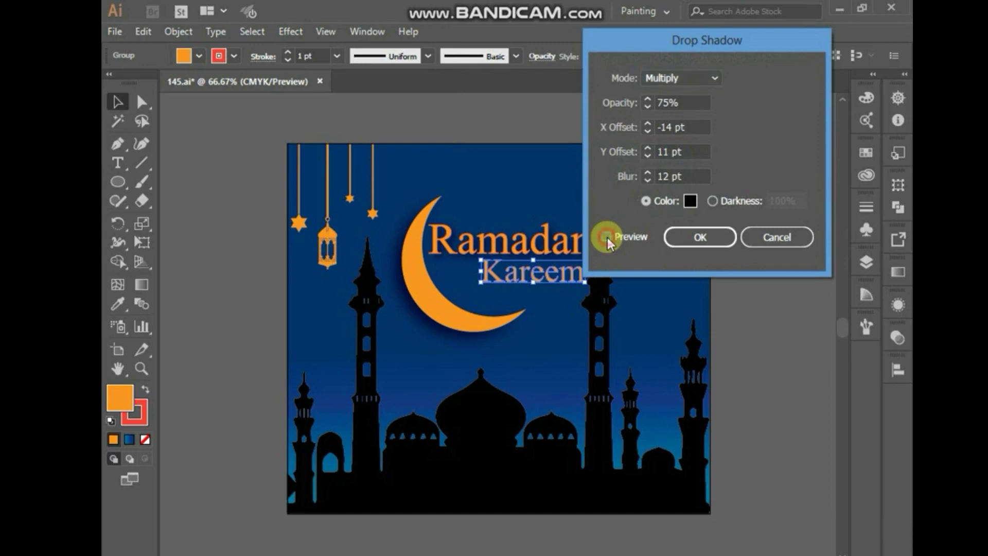
click(648, 173)
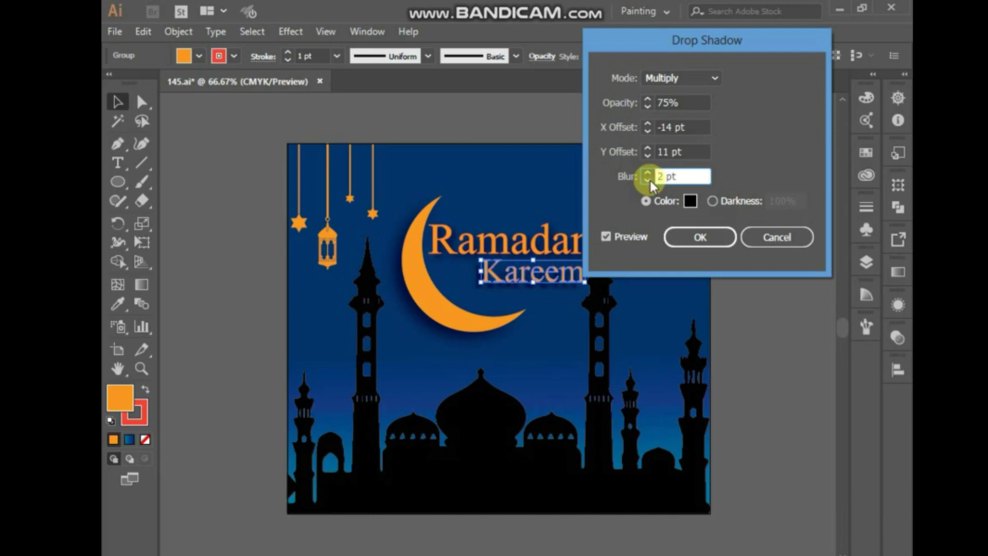
click(648, 156)
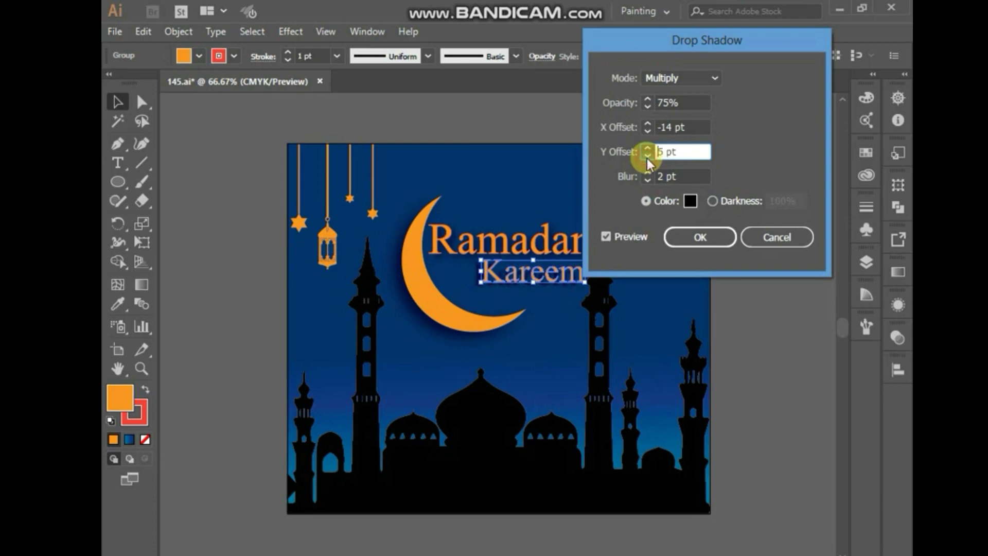
click(648, 124)
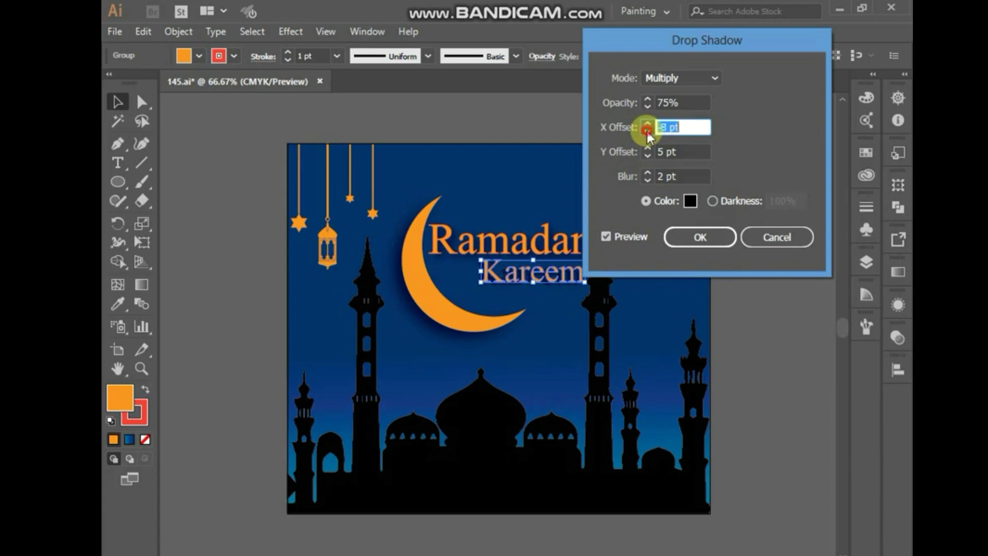
click(703, 240)
click(746, 288)
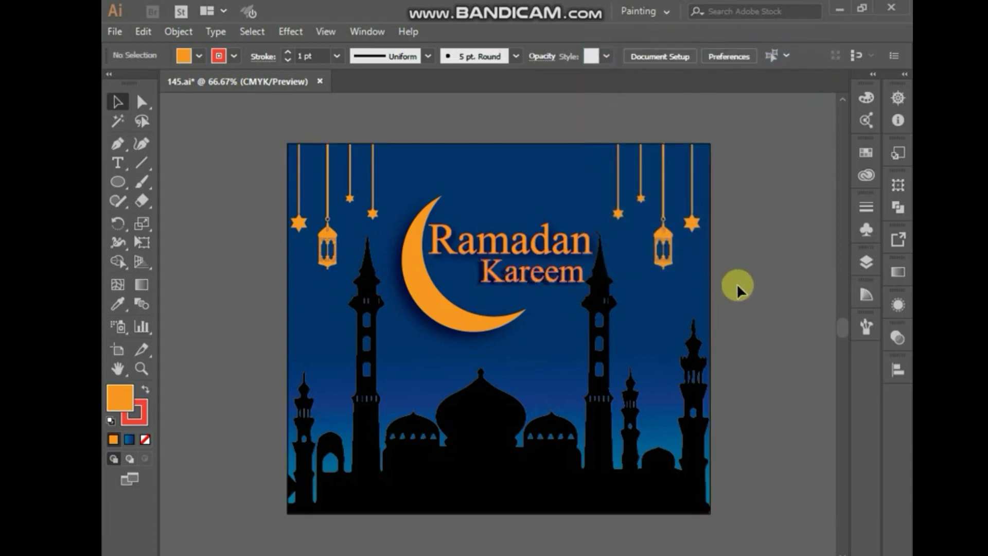
- Edit the existing Drop Shadow on "Kareem" to an X offset of -13 pt and a Y offset of 8 pt
drag(557, 274, 559, 276)
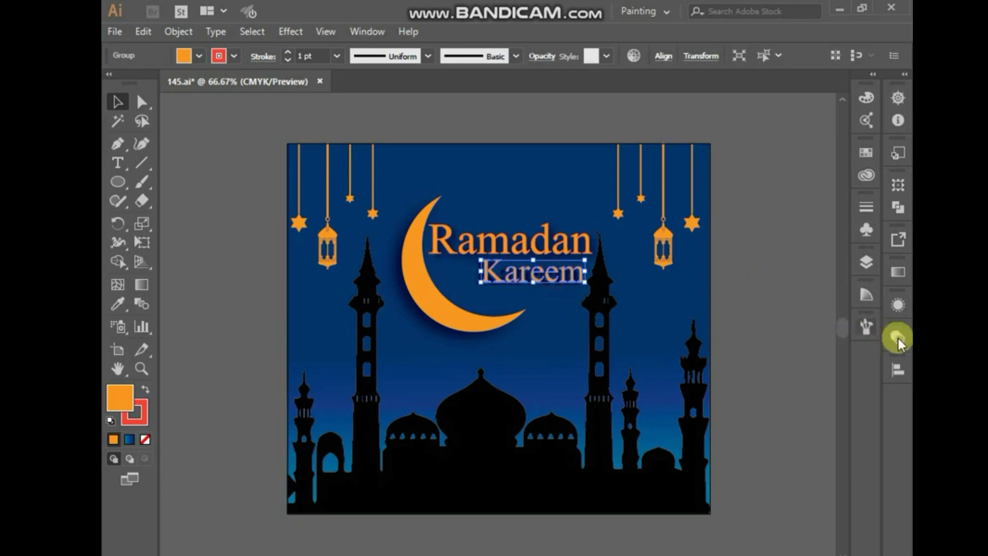
click(896, 304)
click(786, 363)
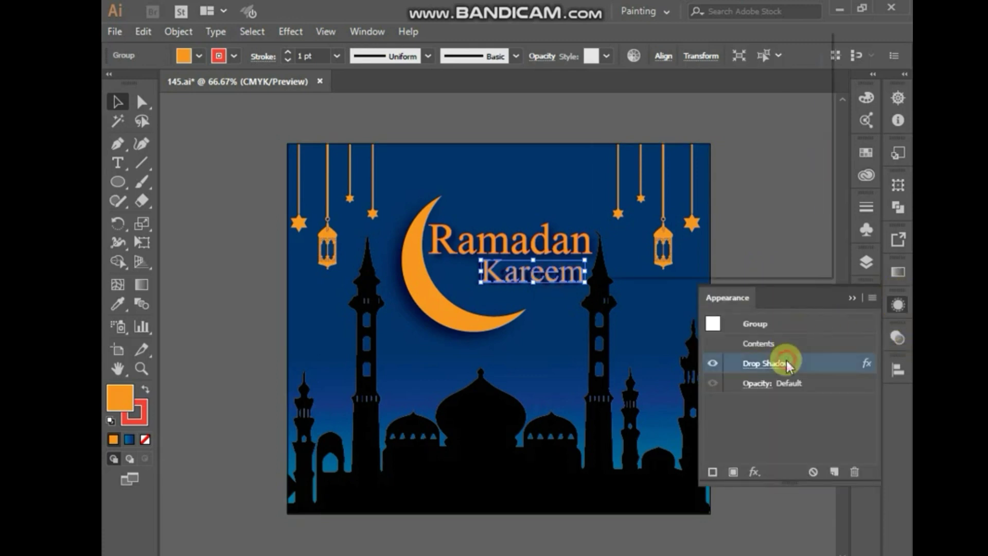
click(630, 238)
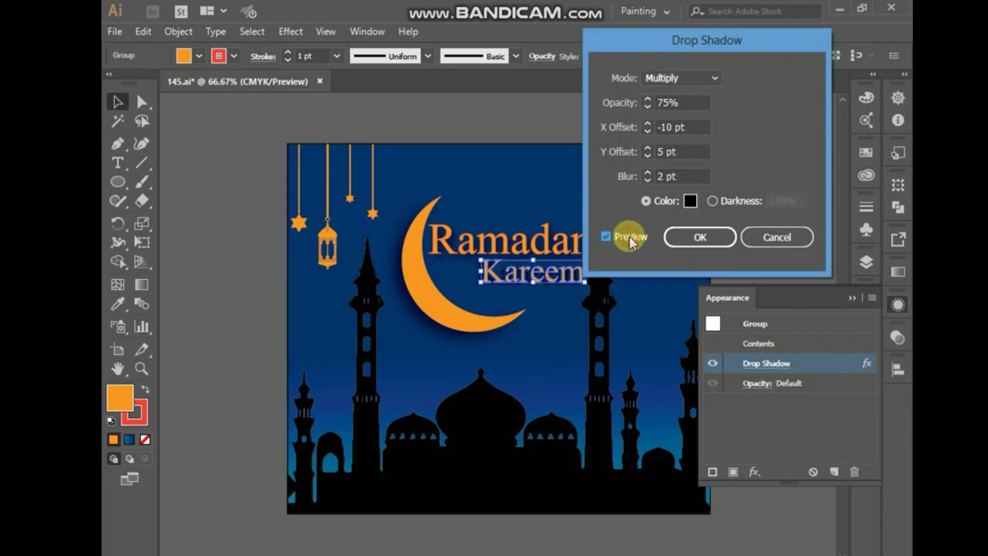
click(651, 150)
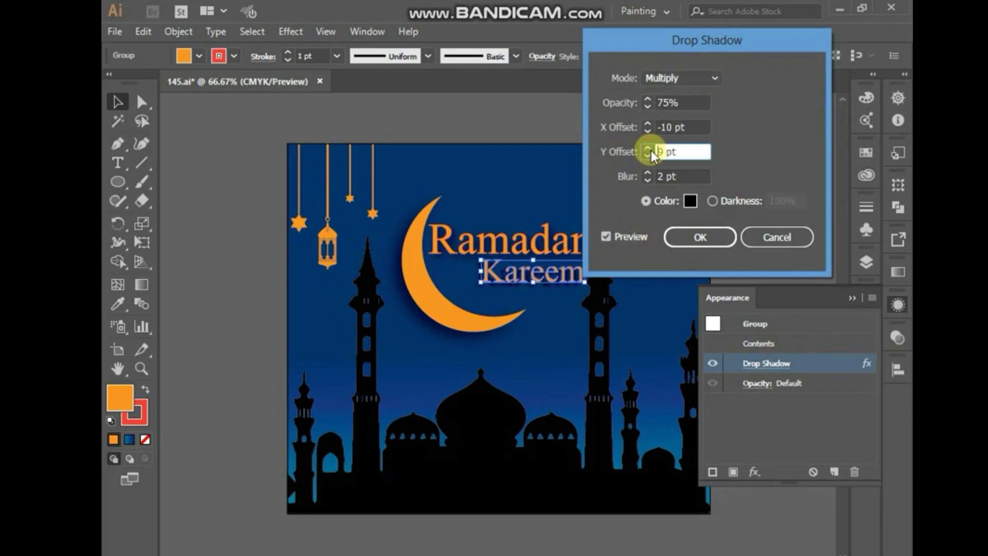
click(649, 156)
click(649, 156)
click(650, 156)
click(650, 125)
click(650, 125)
click(649, 124)
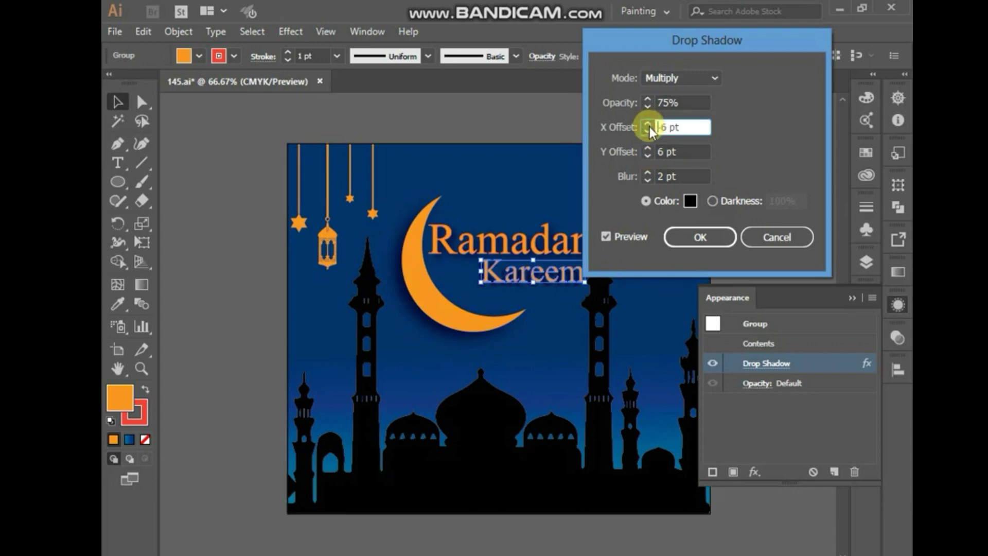
click(650, 131)
click(649, 130)
click(650, 130)
click(650, 131)
click(649, 131)
click(650, 131)
click(650, 131)
click(649, 130)
click(647, 124)
click(647, 125)
click(647, 147)
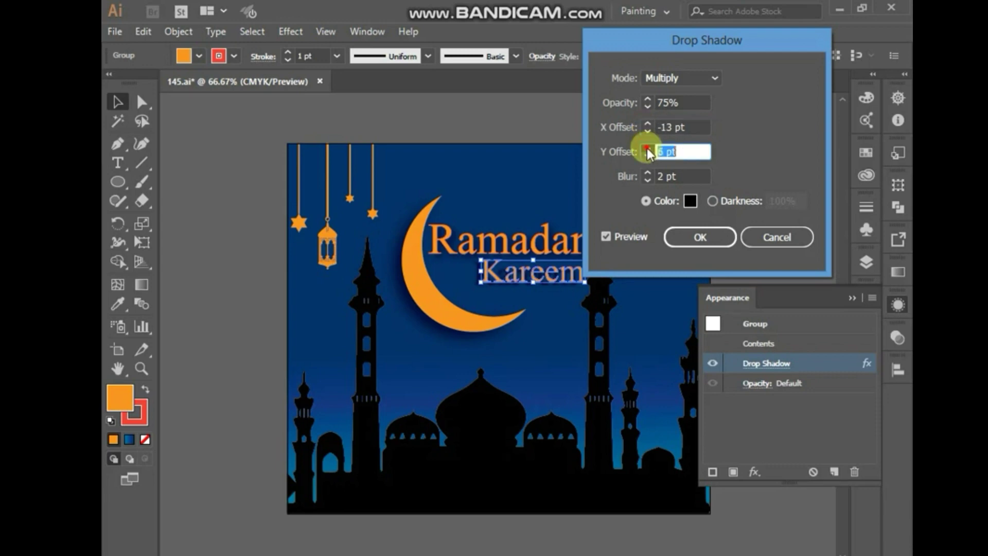
click(647, 147)
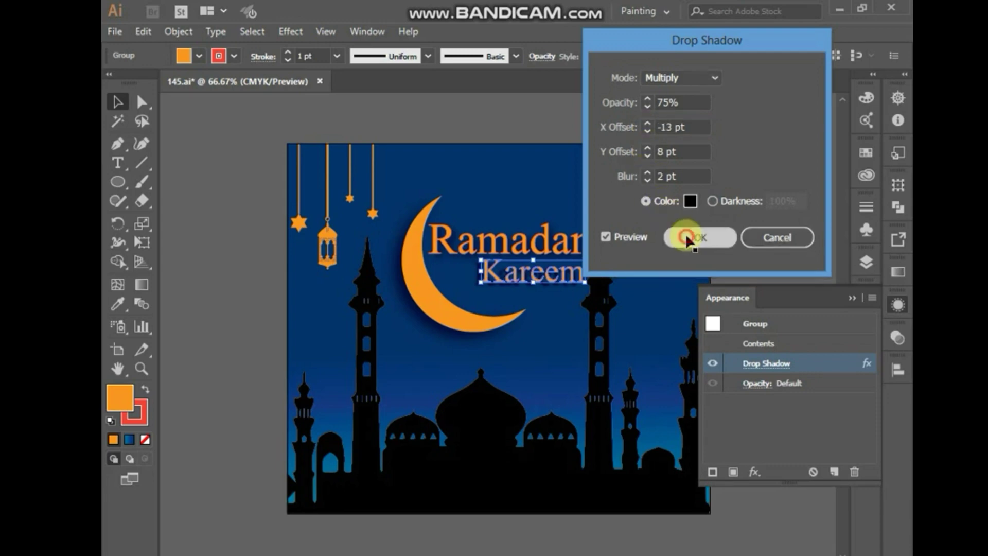
click(691, 238)
click(751, 237)
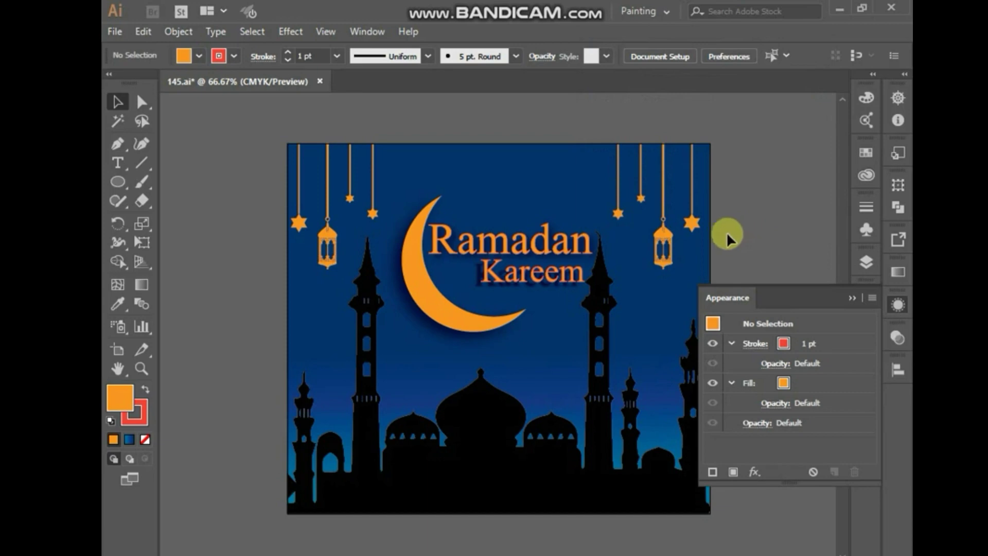
- Set the Drop Shadow on "Kareem" to X offset -9 pt, Y offset 5 pt and 4 pt blur
click(561, 278)
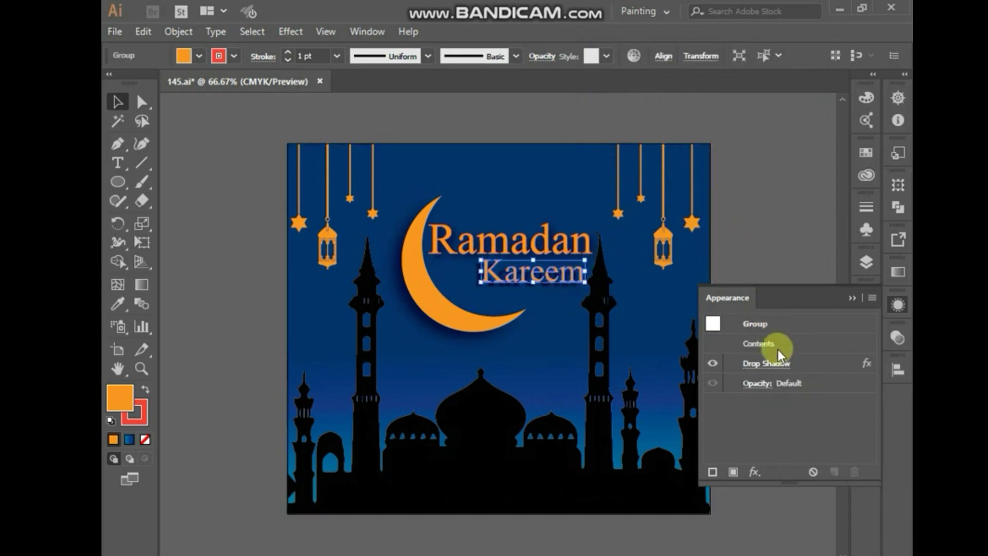
click(751, 363)
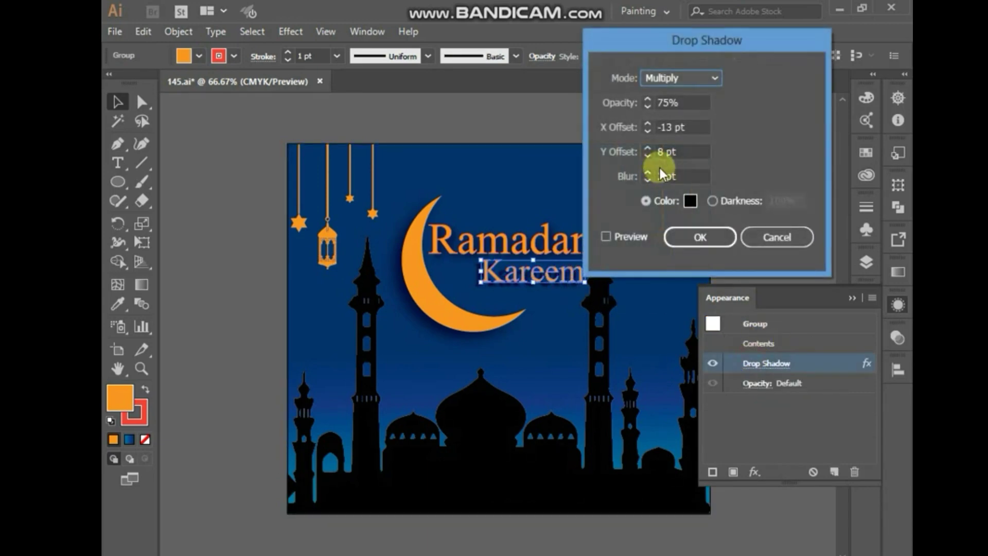
click(649, 149)
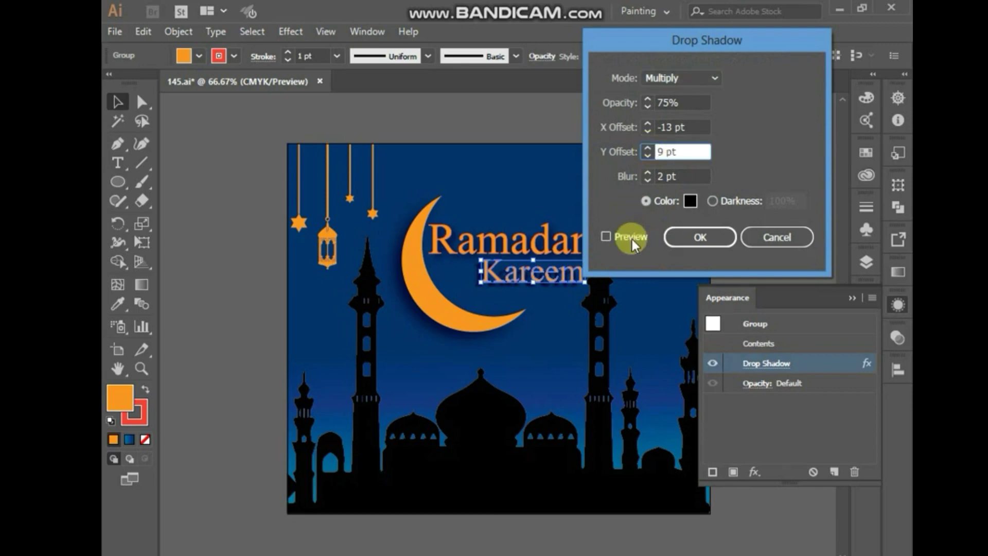
click(631, 237)
click(648, 155)
click(649, 124)
click(650, 123)
click(650, 122)
click(650, 123)
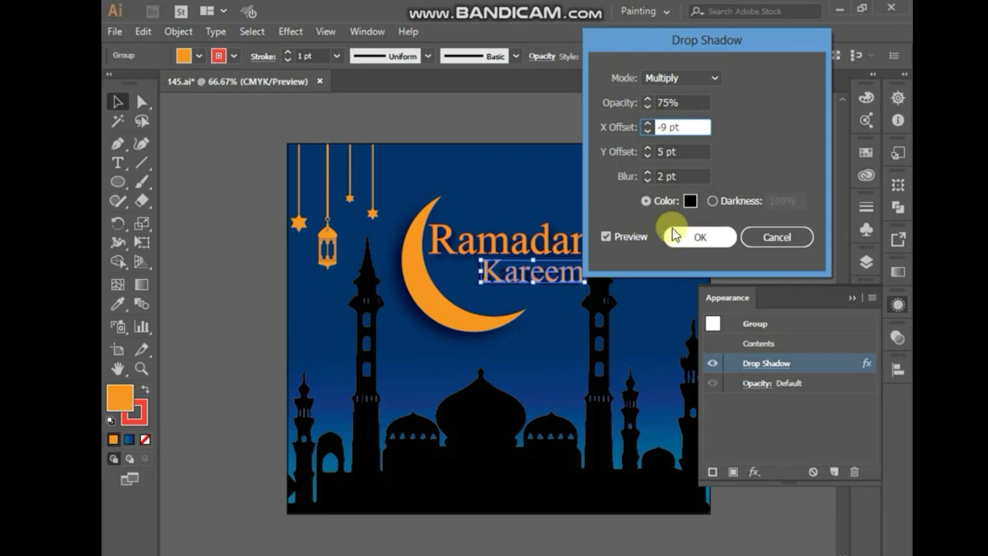
click(649, 177)
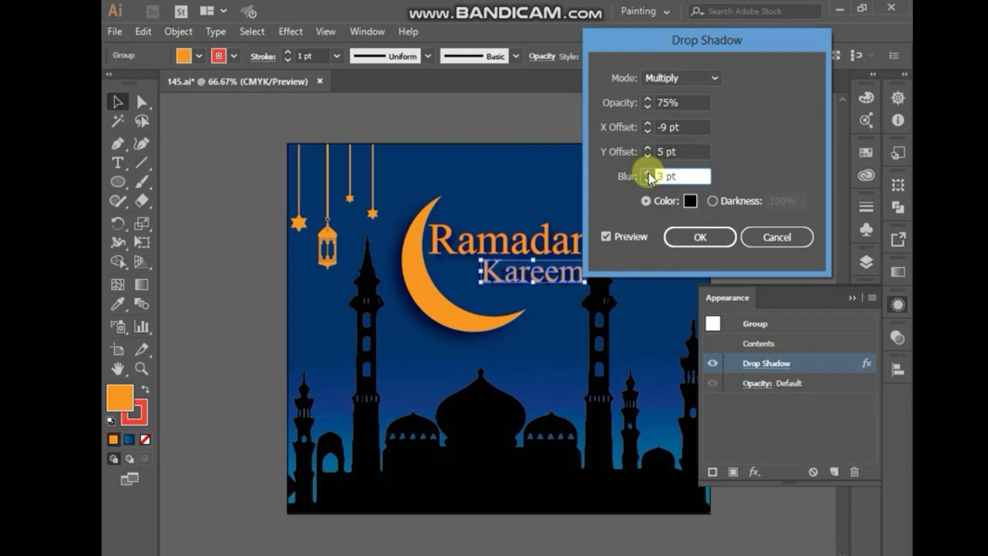
click(701, 236)
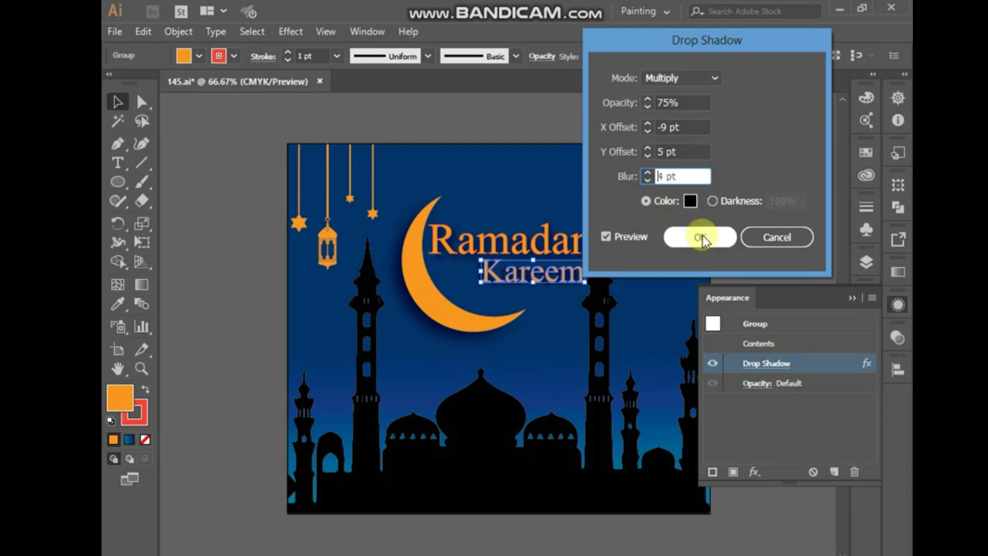
click(750, 220)
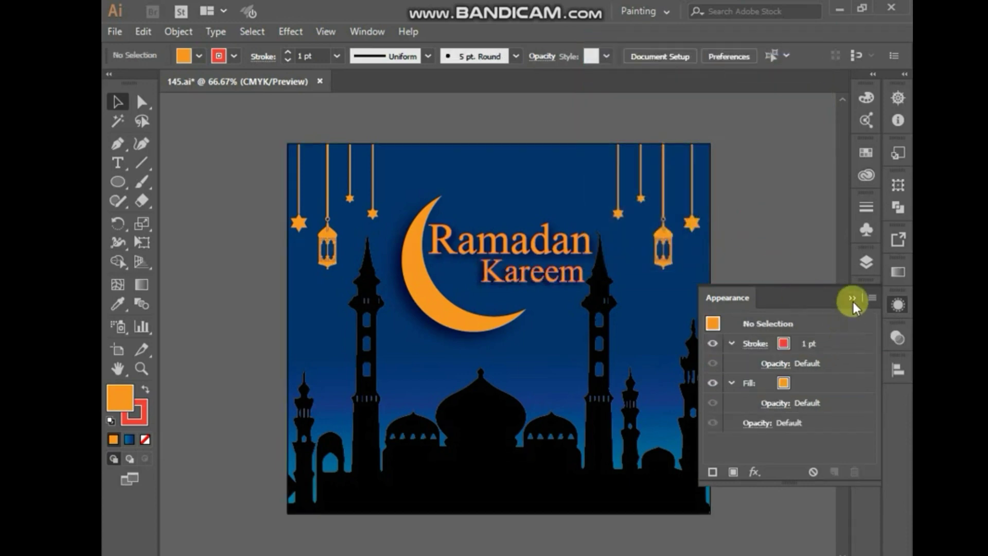